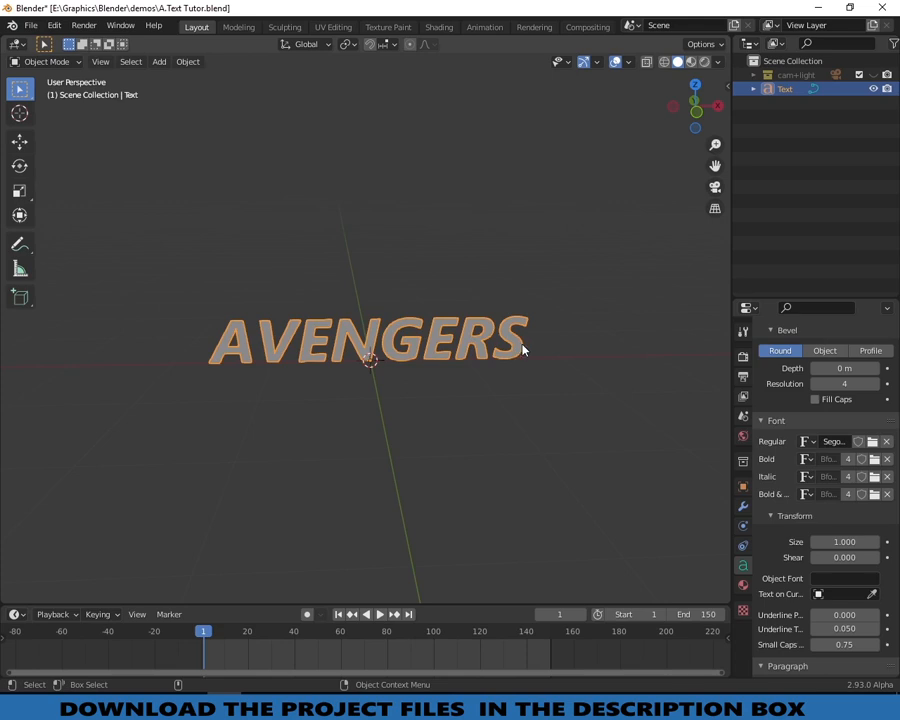
Convert the AVENGERS text object to a curve.
key(KP_1)
scroll(514, 341, up, 2)
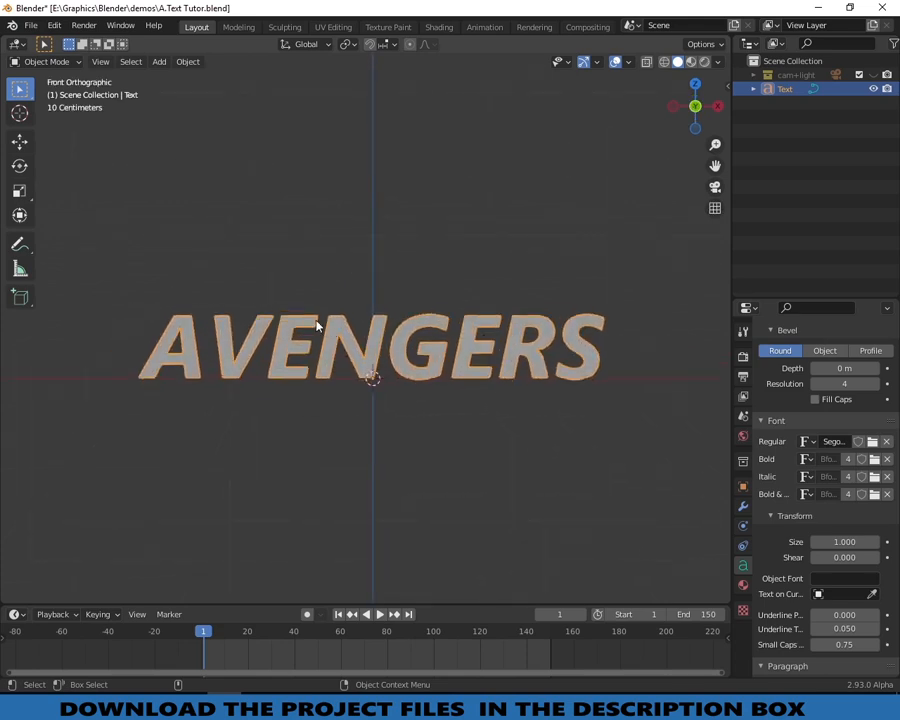
click(189, 63)
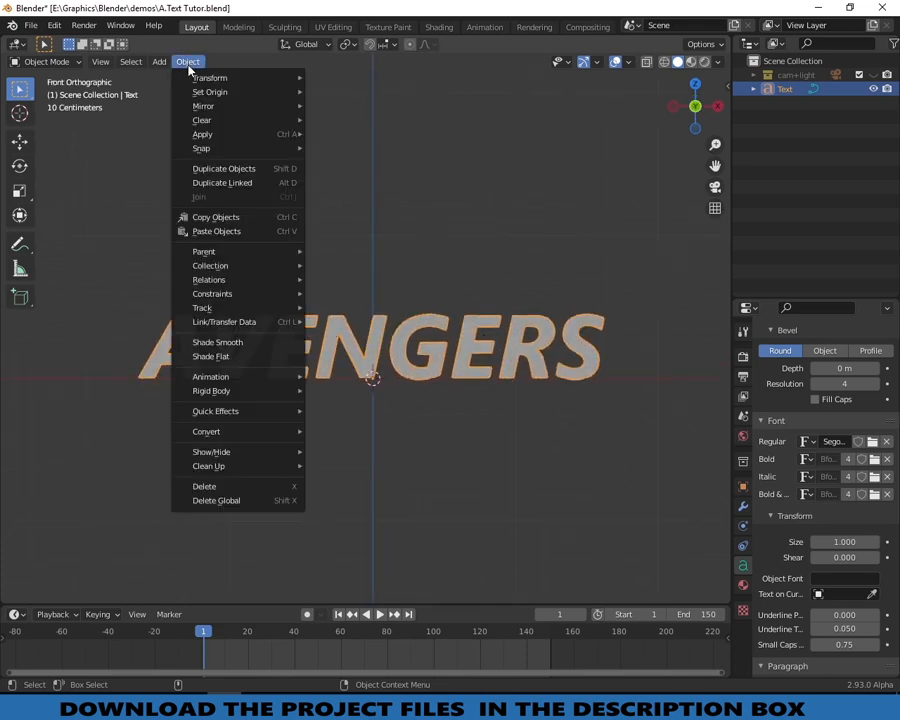
mouse_move(307, 433)
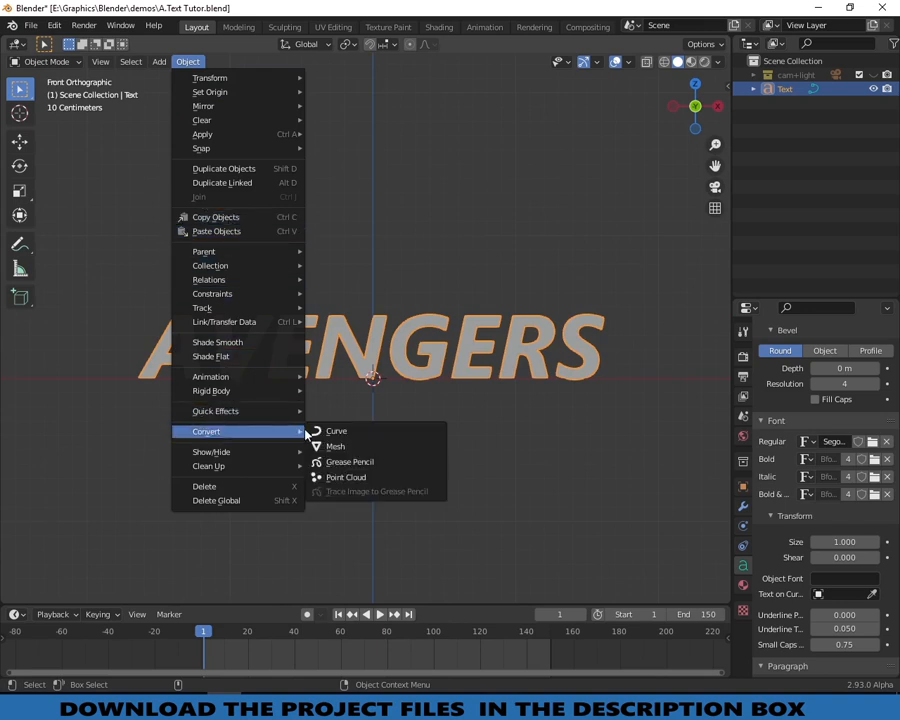
click(382, 434)
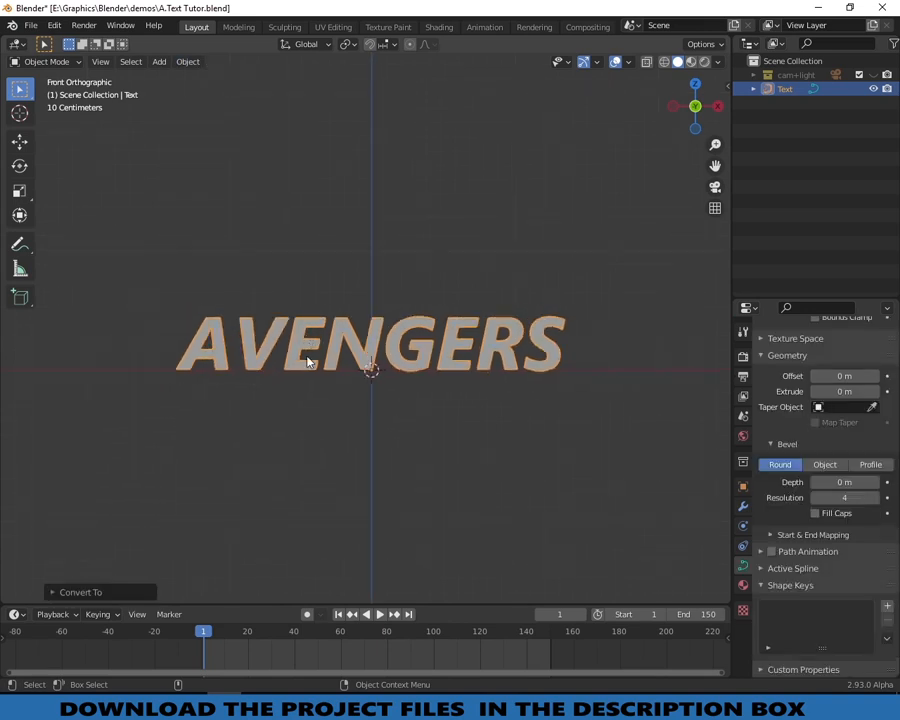
Edit the curve's control points to stretch the lower-left foot of the letter A down and outward, below the baseline.
click(38, 61)
click(45, 93)
scroll(174, 290, up, 2)
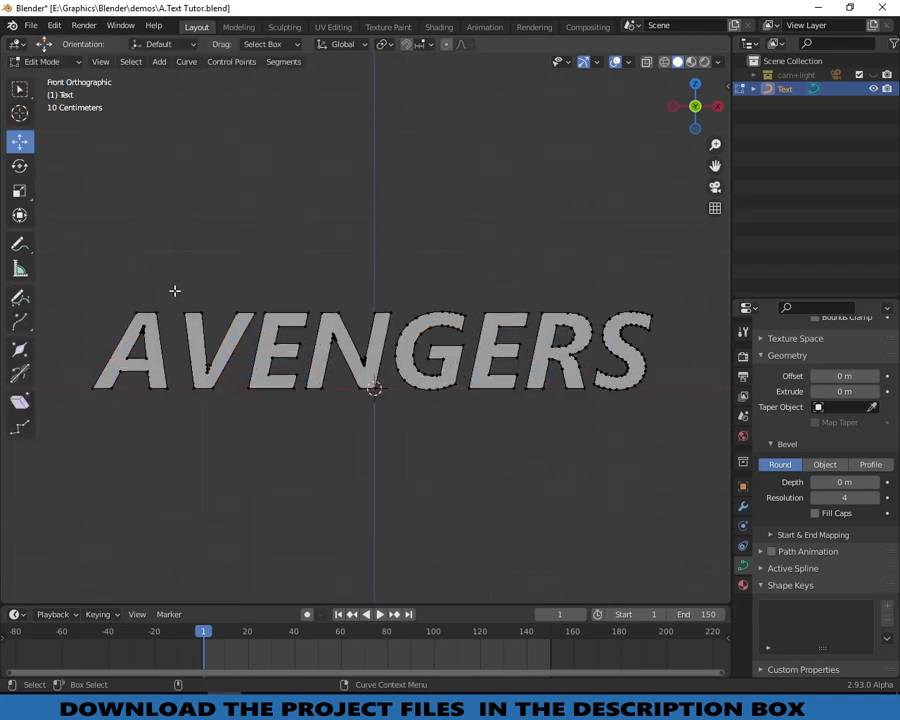
scroll(376, 333, down, 2)
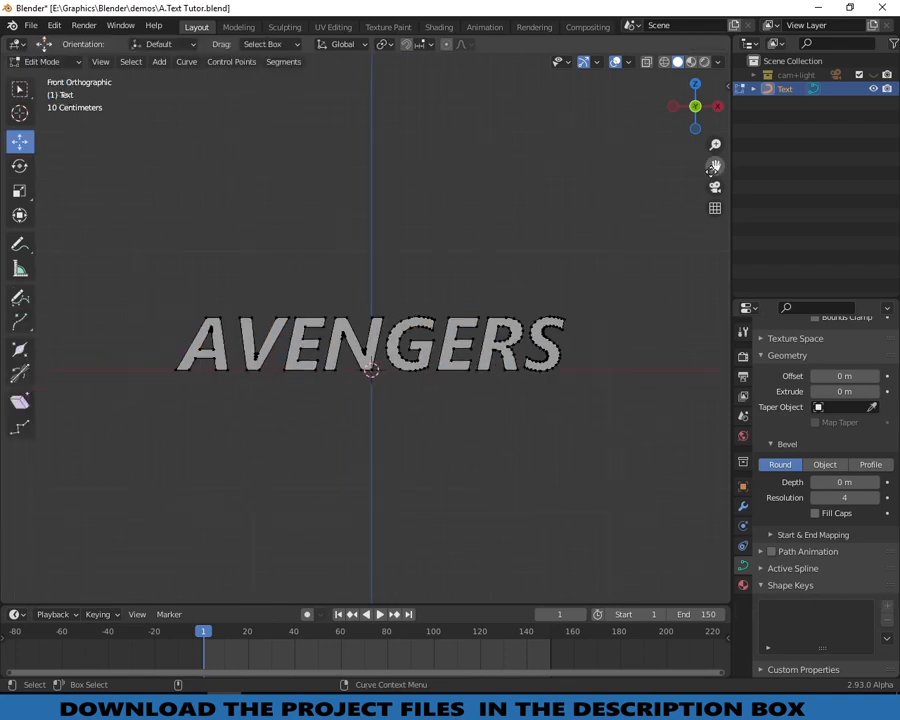
shift+middle_drag(187, 366, 203, 314)
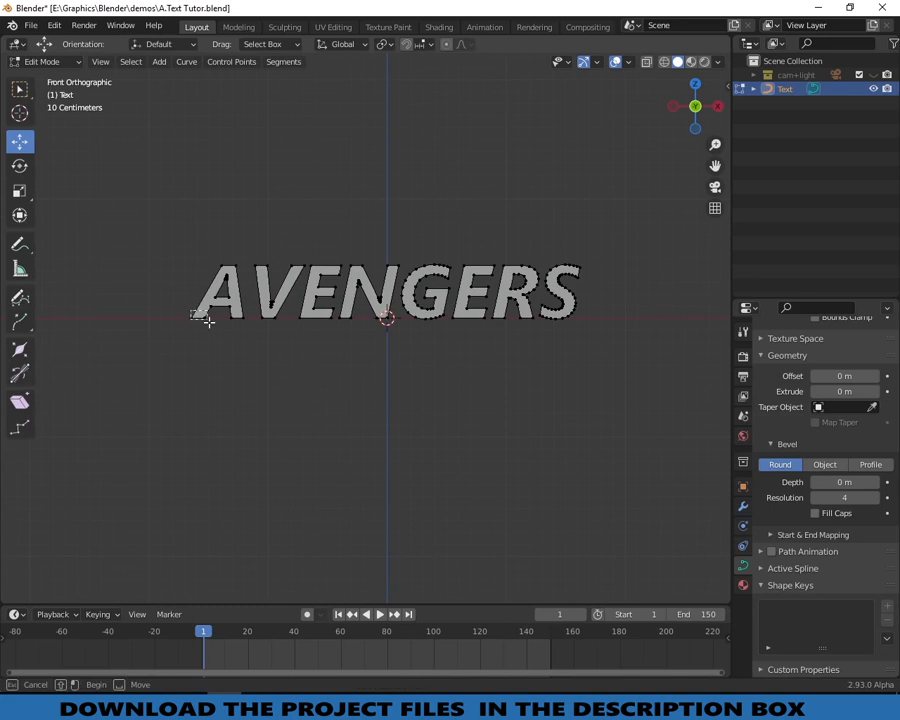
click(196, 316)
drag(197, 258, 197, 322)
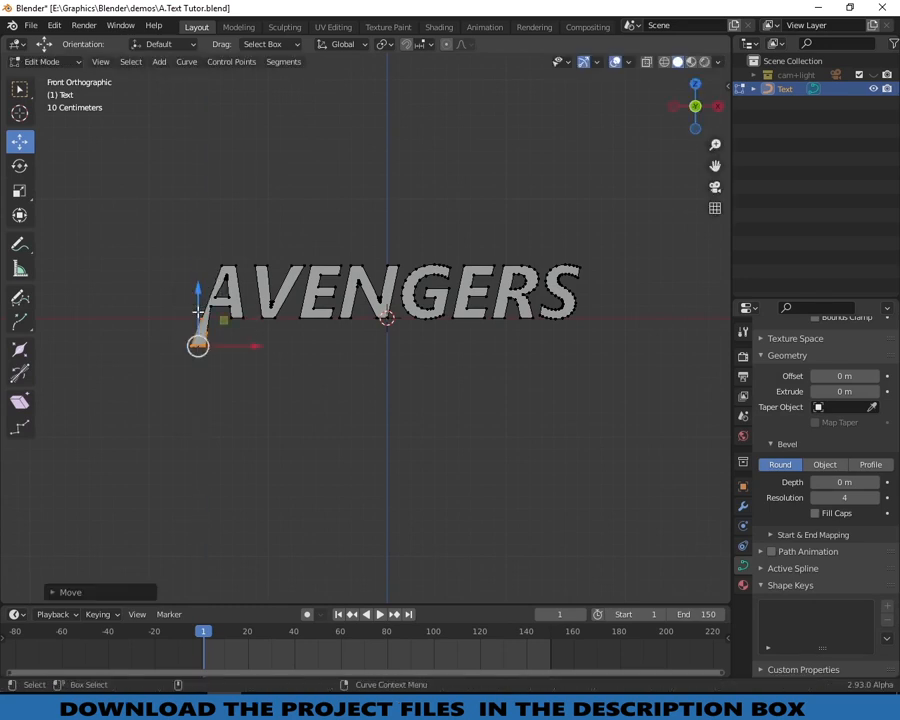
drag(257, 345, 234, 345)
key(Tab)
scroll(300, 223, up, 1)
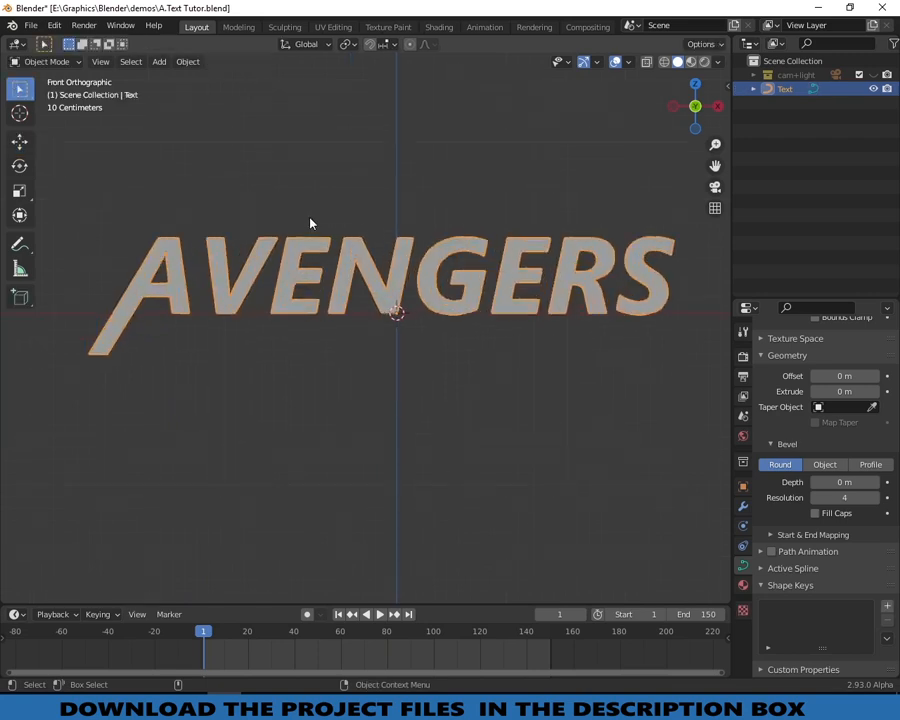
Give the AVENGERS curve thickness with an extrude of 0.01 m and a round bevel depth of 0.005 m.
drag(691, 108, 648, 124)
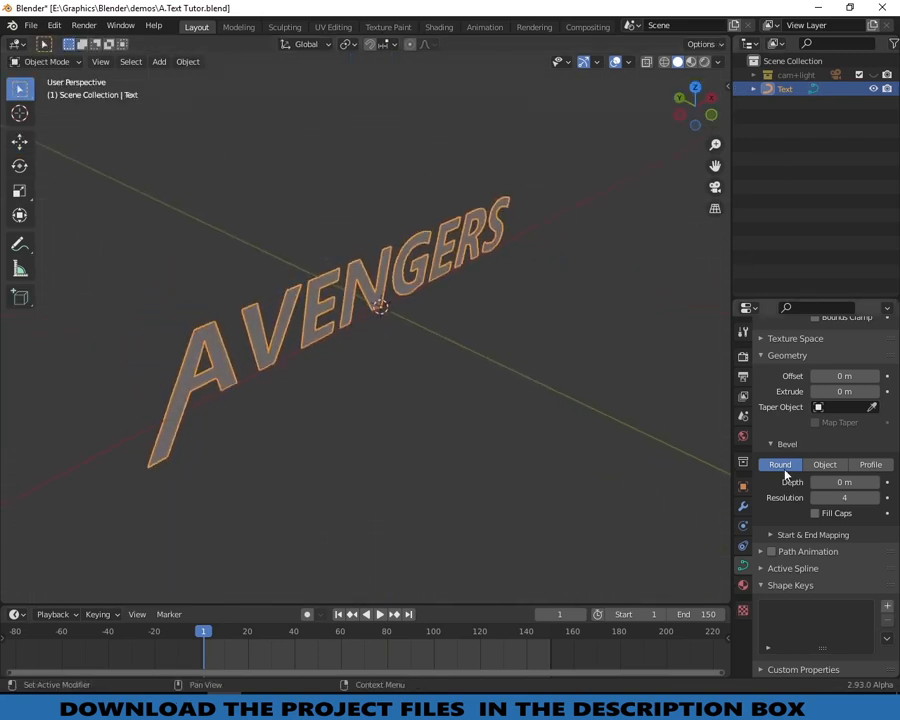
scroll(815, 448, up, 1)
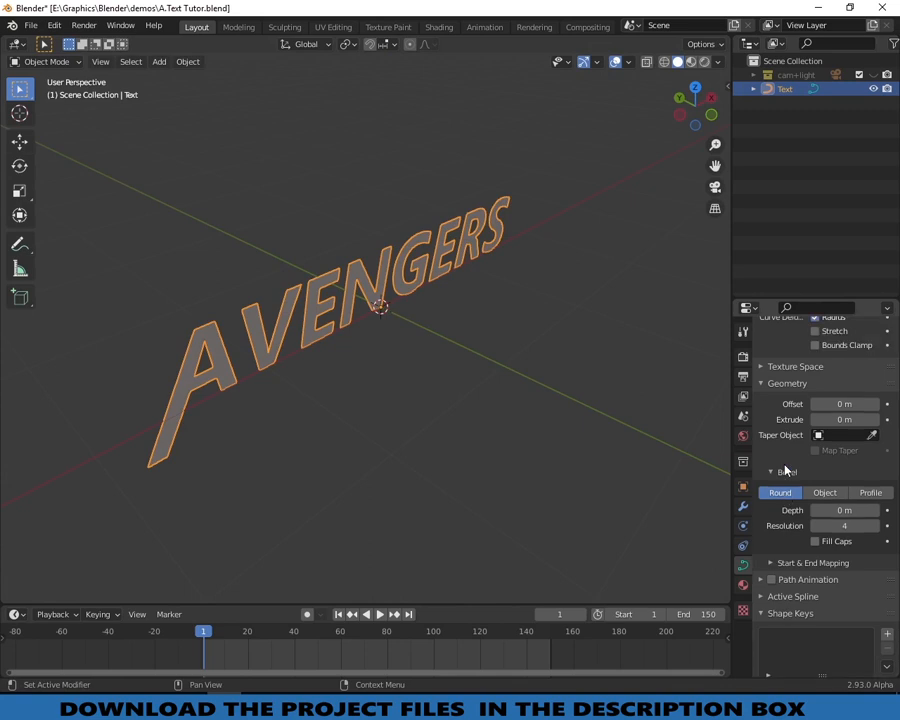
click(877, 420)
scroll(394, 281, up, 3)
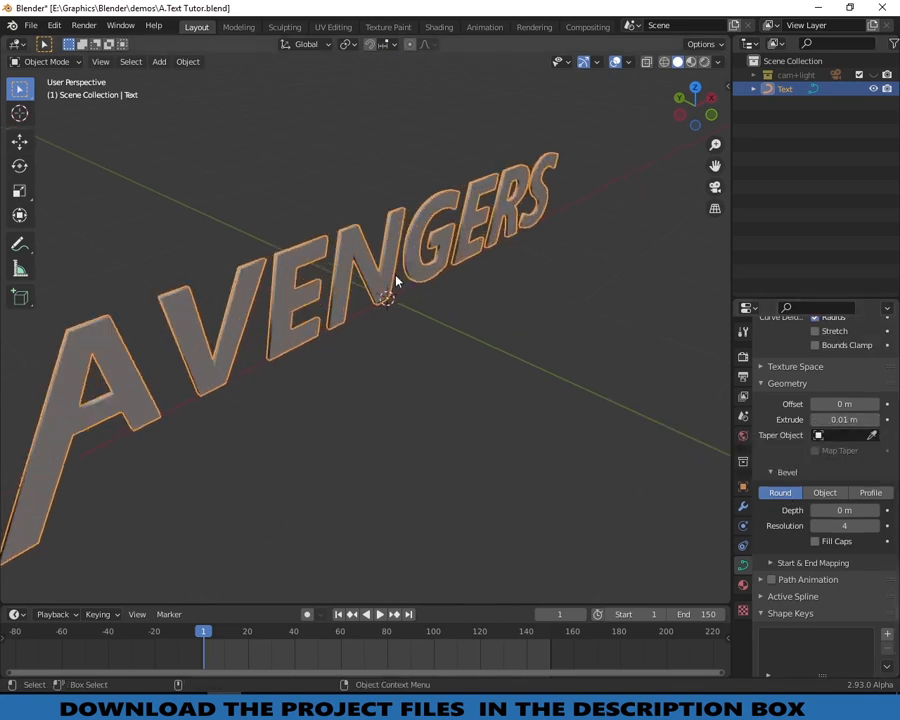
click(845, 510)
text(.005)
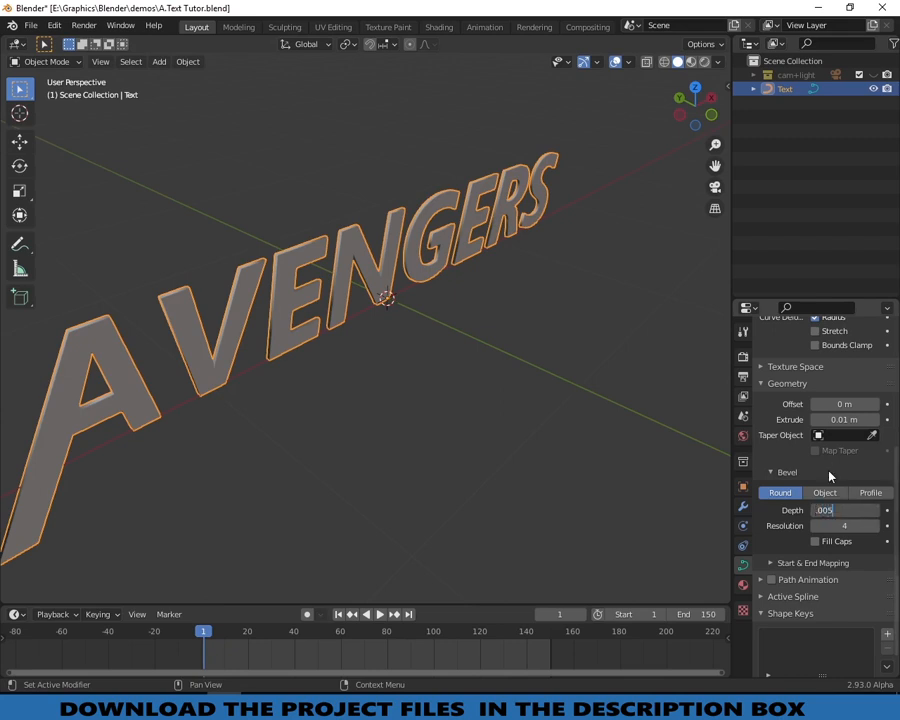
key(Return)
middle_drag(565, 388, 536, 268)
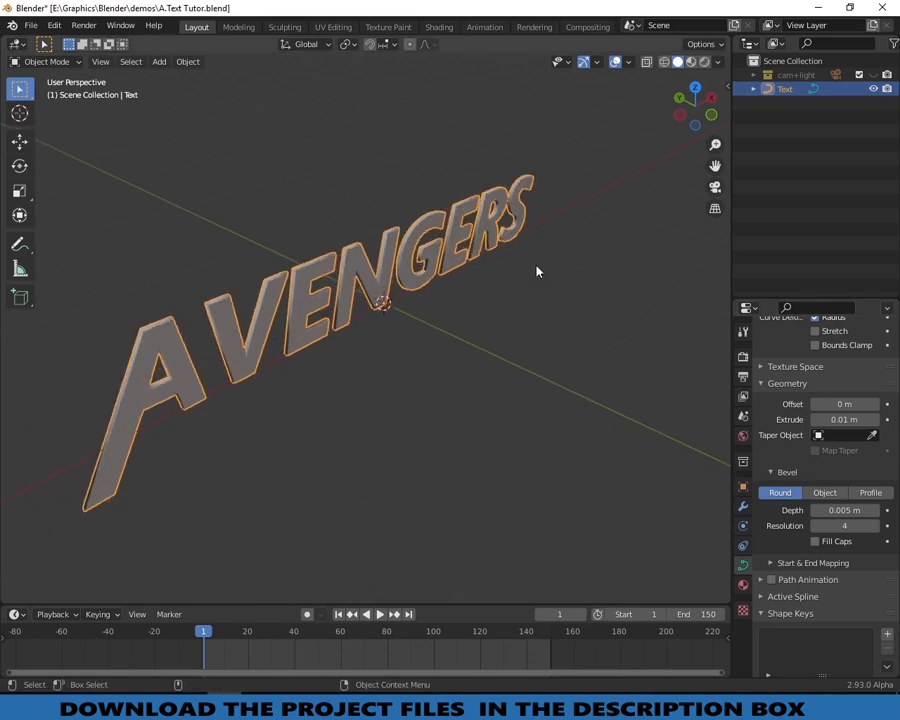
Rename the Text object to A.
click(787, 147)
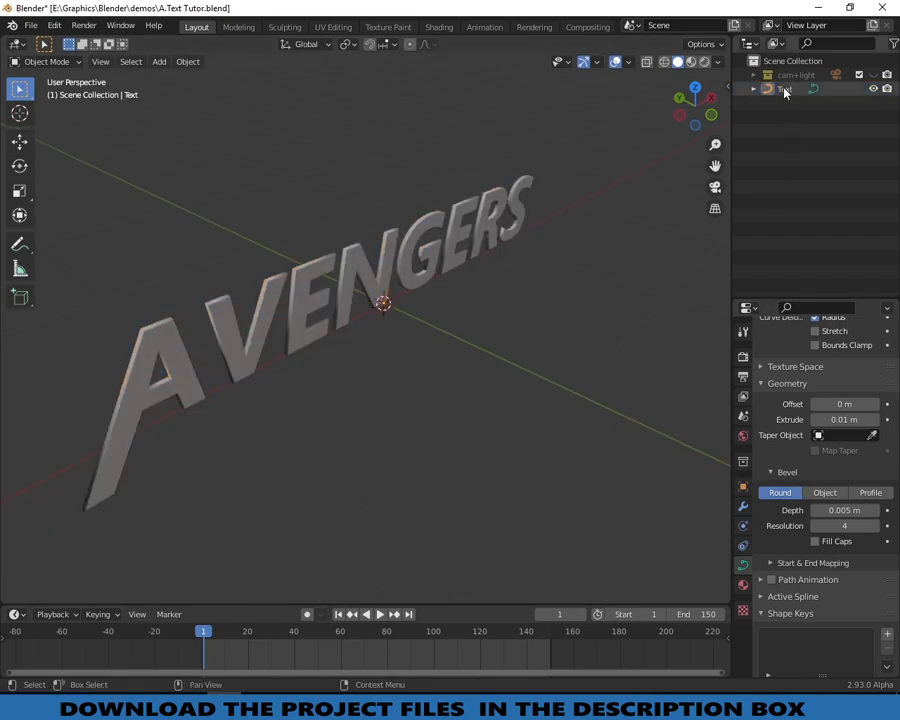
double_click(785, 90)
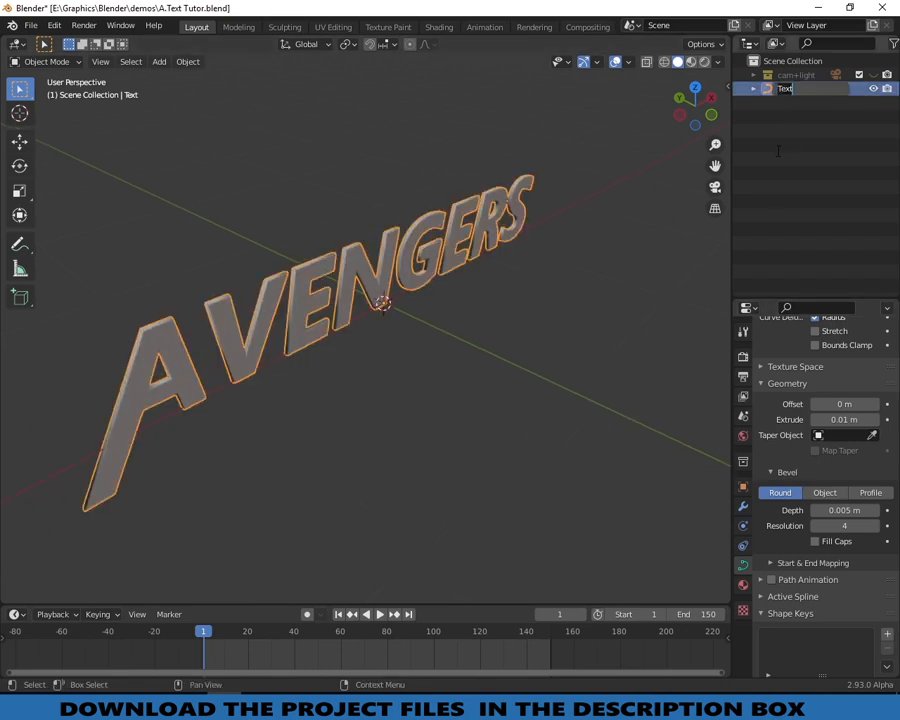
text(a)
key(Return)
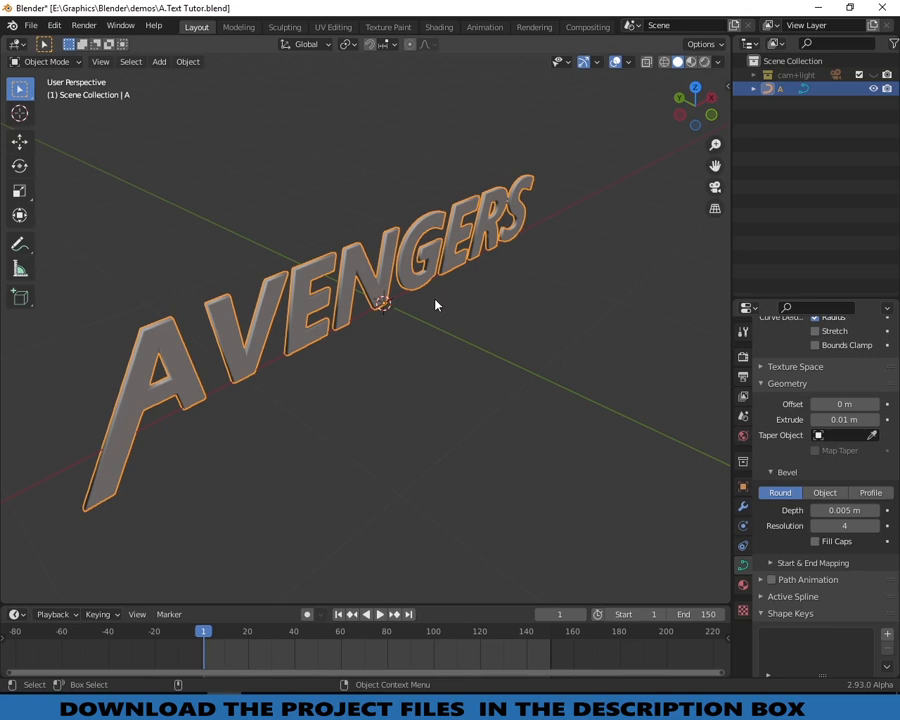
Duplicate object A in place and move the copy a short distance behind the original along the Y axis.
key(shift+d)
right_click(408, 279)
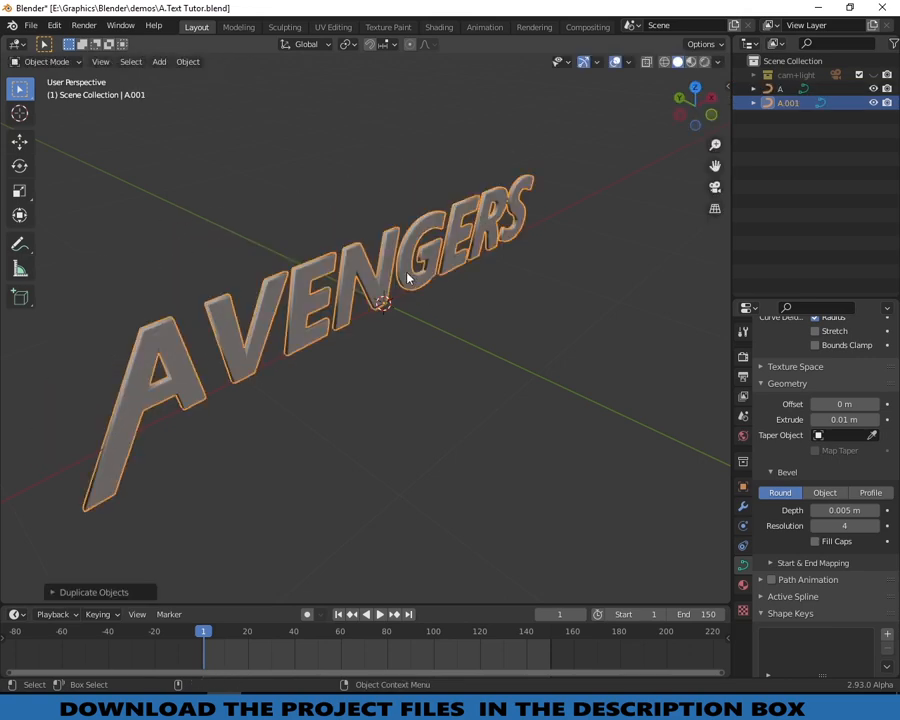
drag(684, 120, 730, 139)
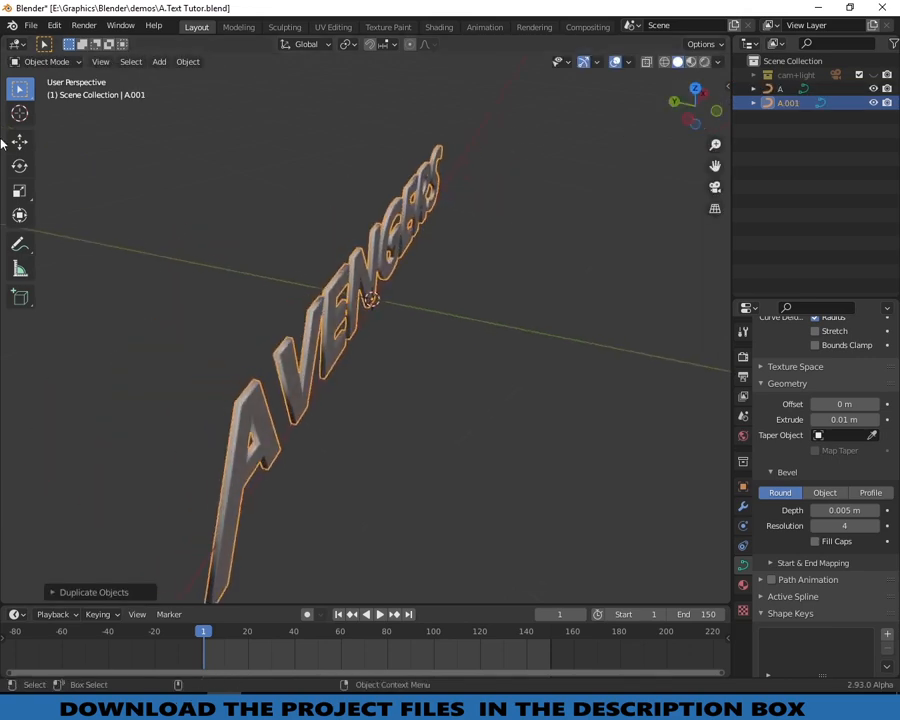
click(19, 142)
drag(320, 286, 304, 287)
Hide the viewport overlays and, from the top view, move the copy slightly closer to A along Y.
key(KP_7)
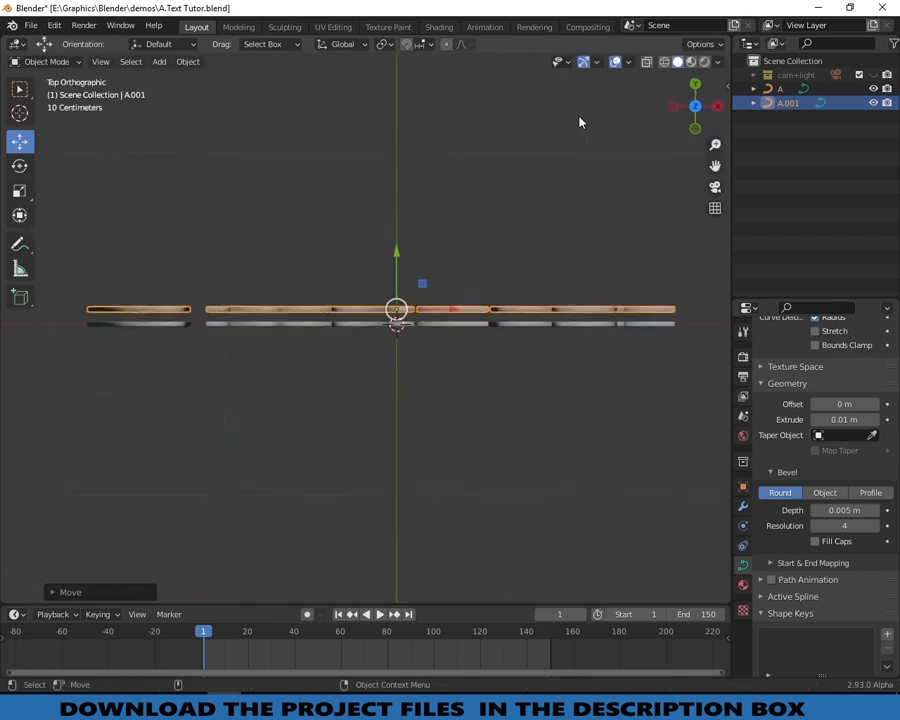
click(613, 63)
scroll(510, 285, up, 2)
drag(410, 248, 410, 256)
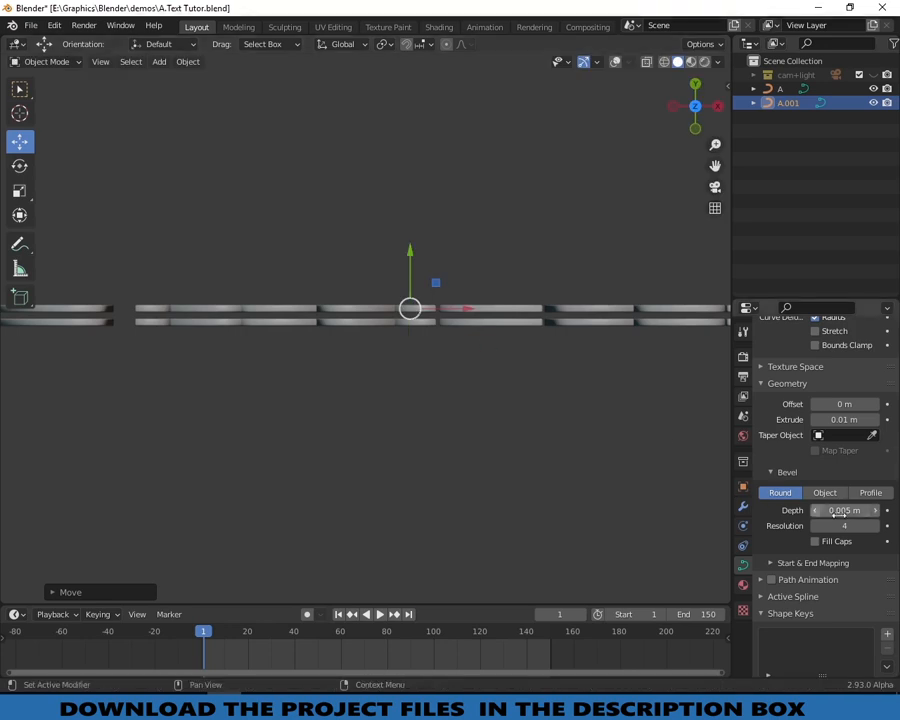
Set the copy's extrude to 0.03 m and nudge it along Y so it sits flush against the back of A.
click(875, 421)
click(875, 421)
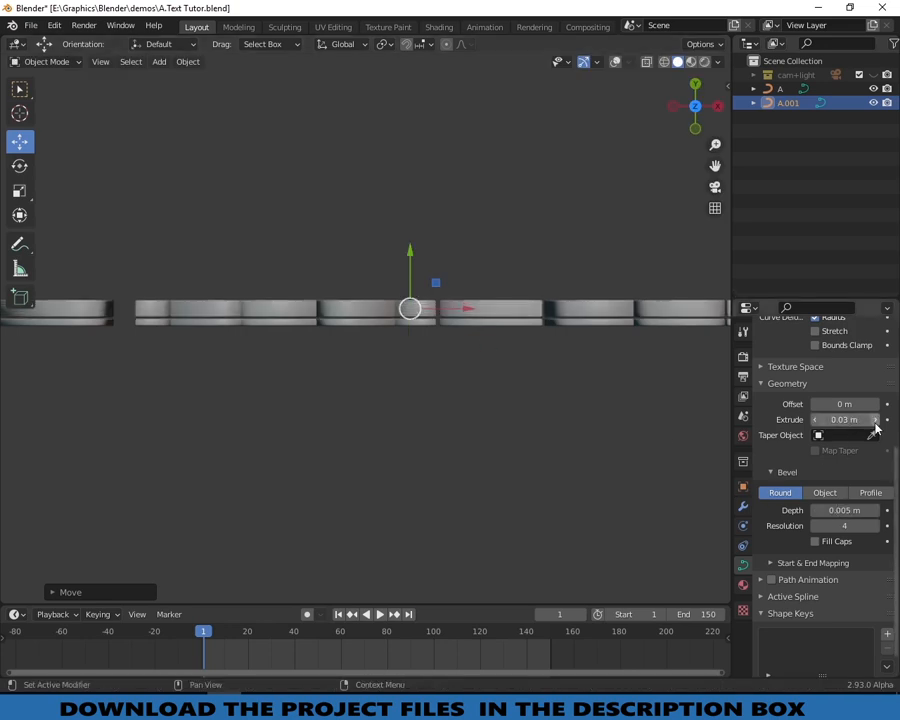
drag(410, 256, 410, 254)
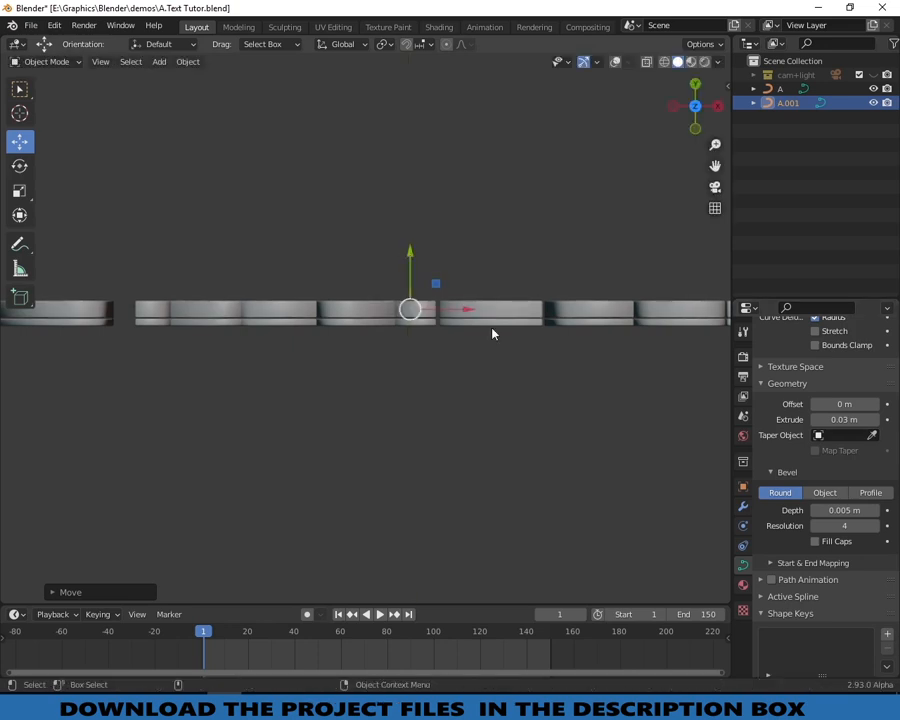
scroll(480, 349, down, 1)
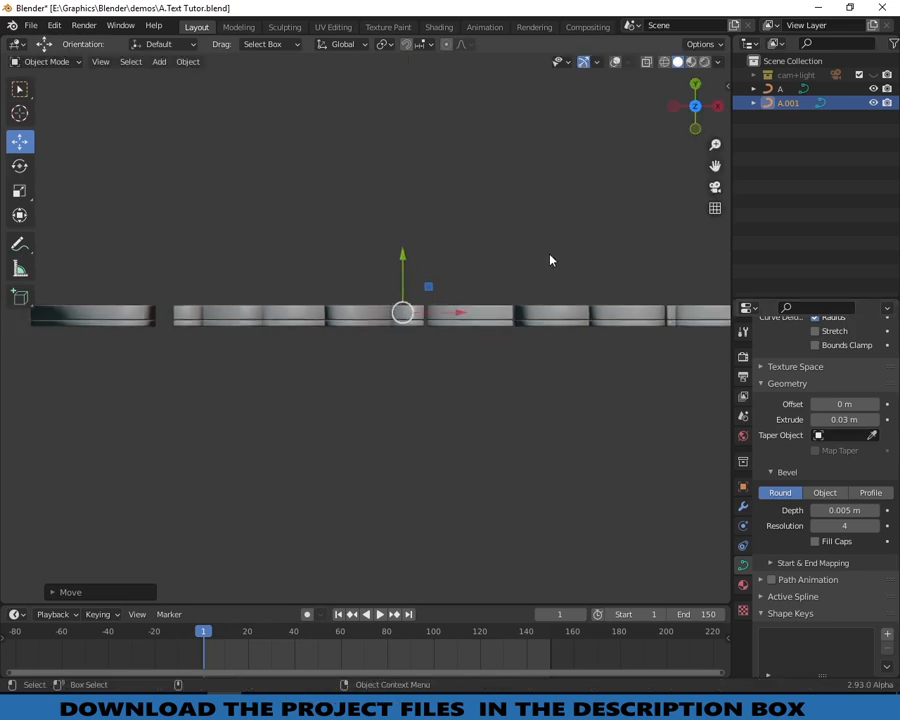
Rename the thicker copy to B.
double_click(788, 104)
text(B)
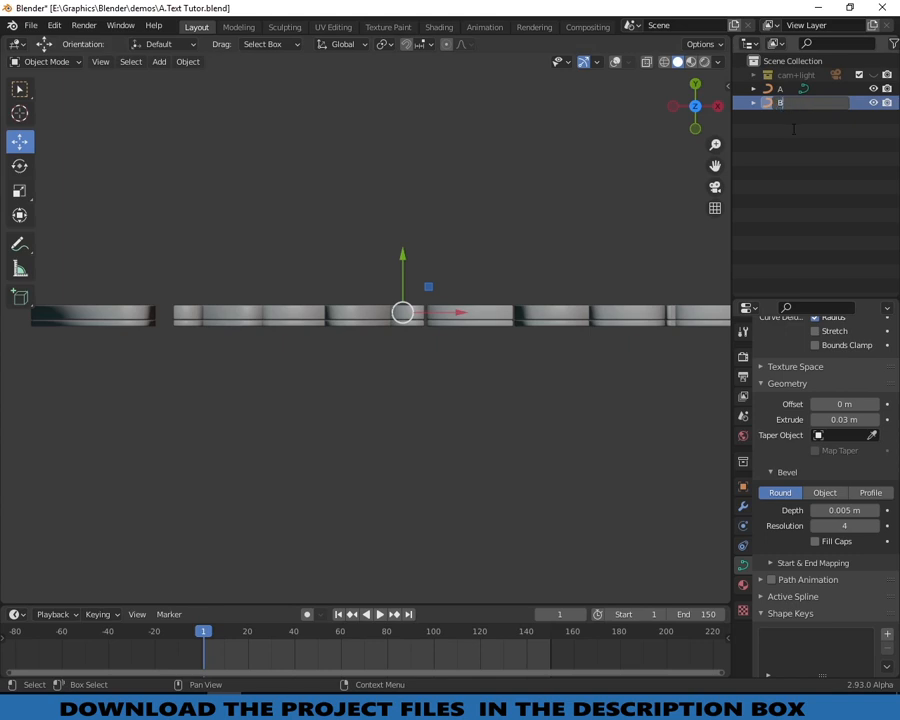
key(Return)
Duplicate object A and move the copy about 0.106 m along Y so it sits behind B.
click(781, 90)
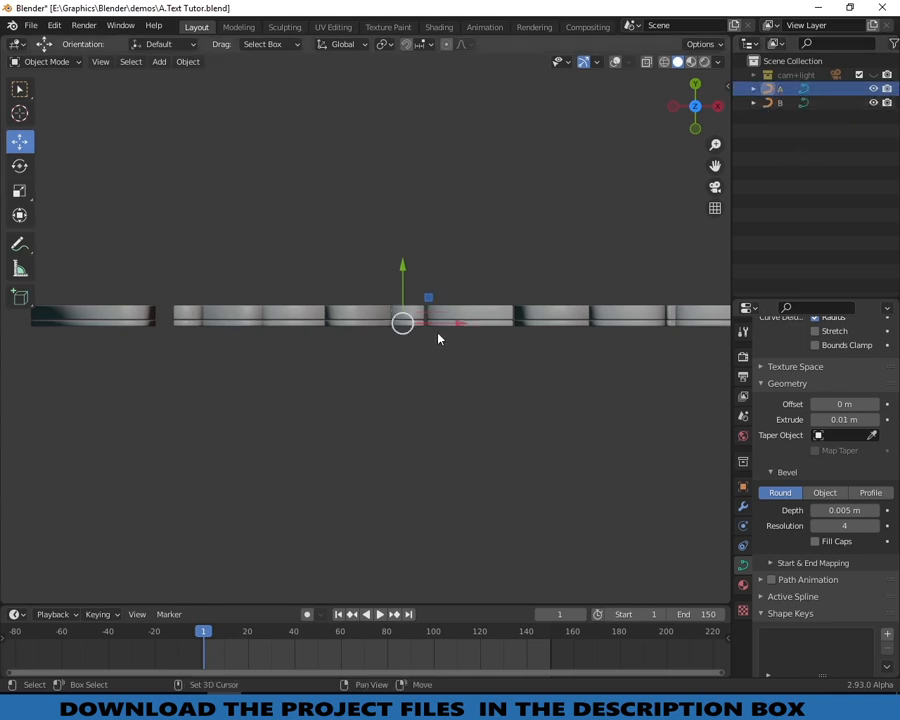
key(shift+d)
right_click(454, 310)
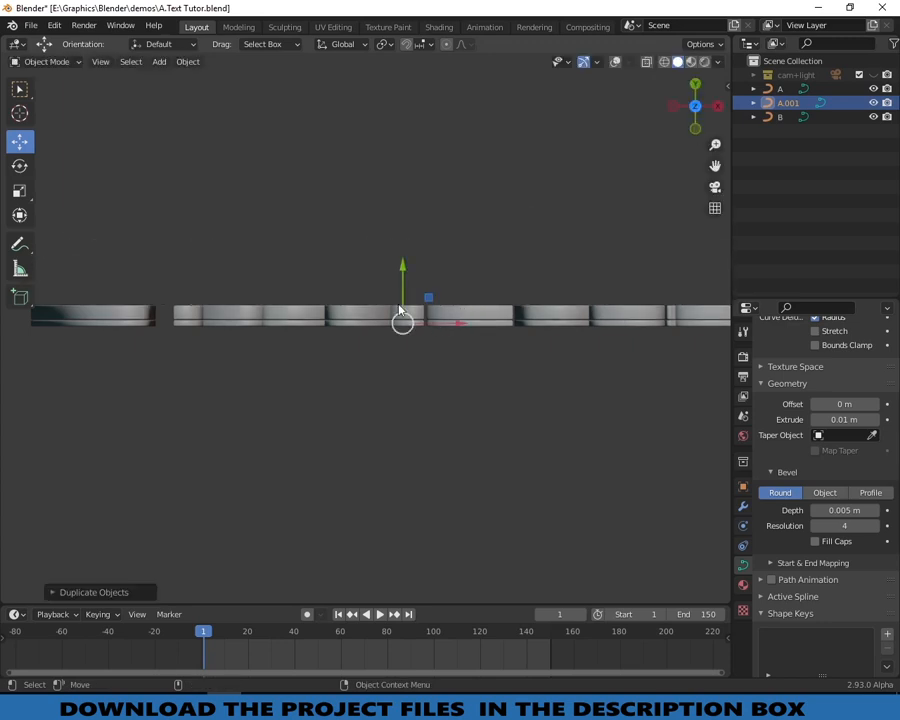
key(g)
key(y)
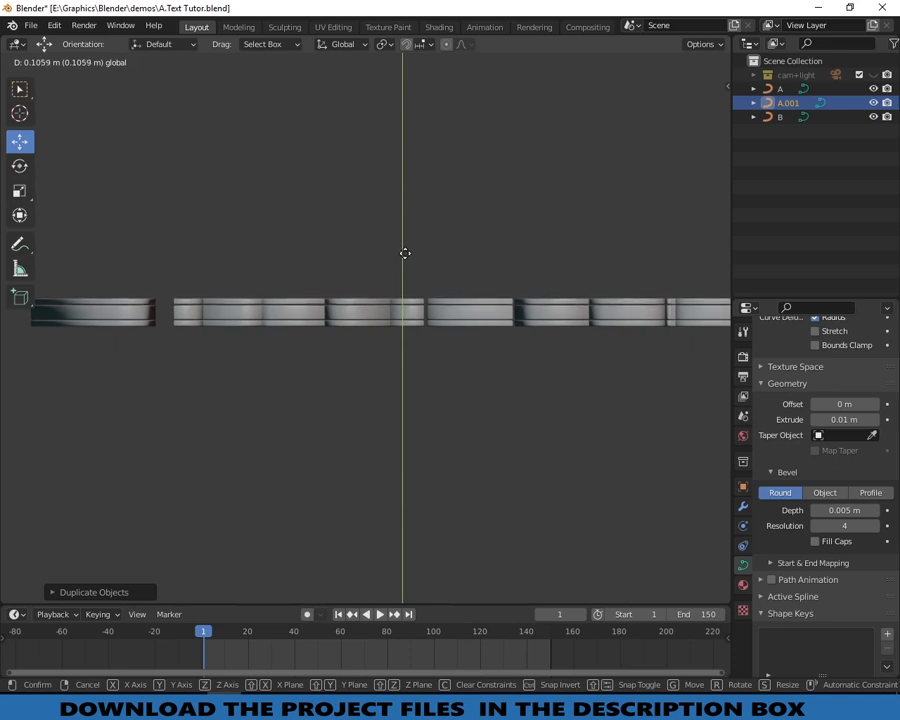
click(405, 253)
Rename the rear copy to C and deselect it, with the layered text viewed in perspective.
double_click(789, 104)
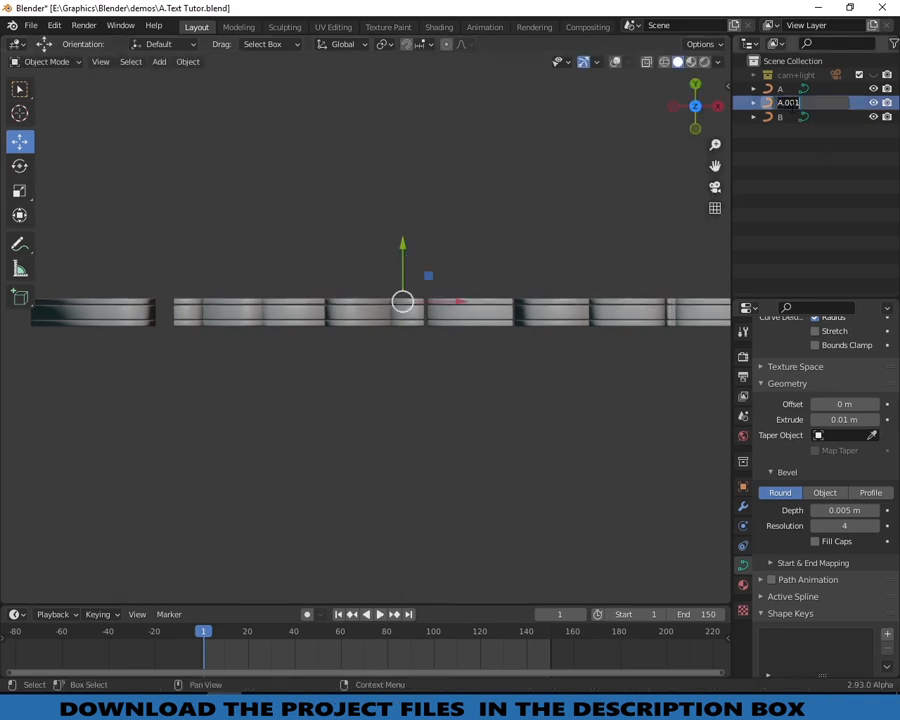
text(C)
key(Return)
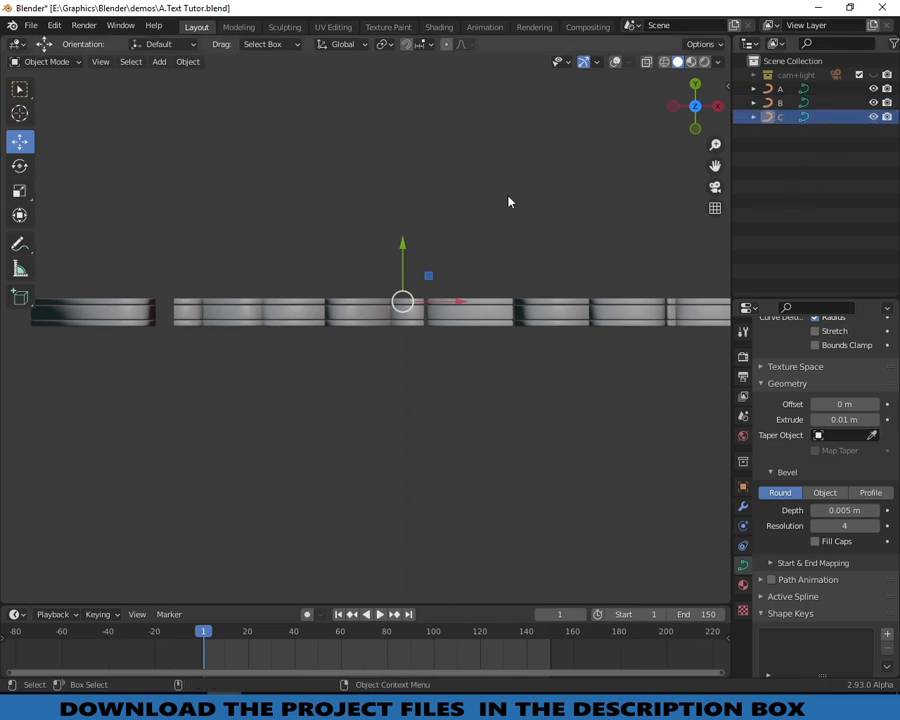
drag(695, 106, 635, 292)
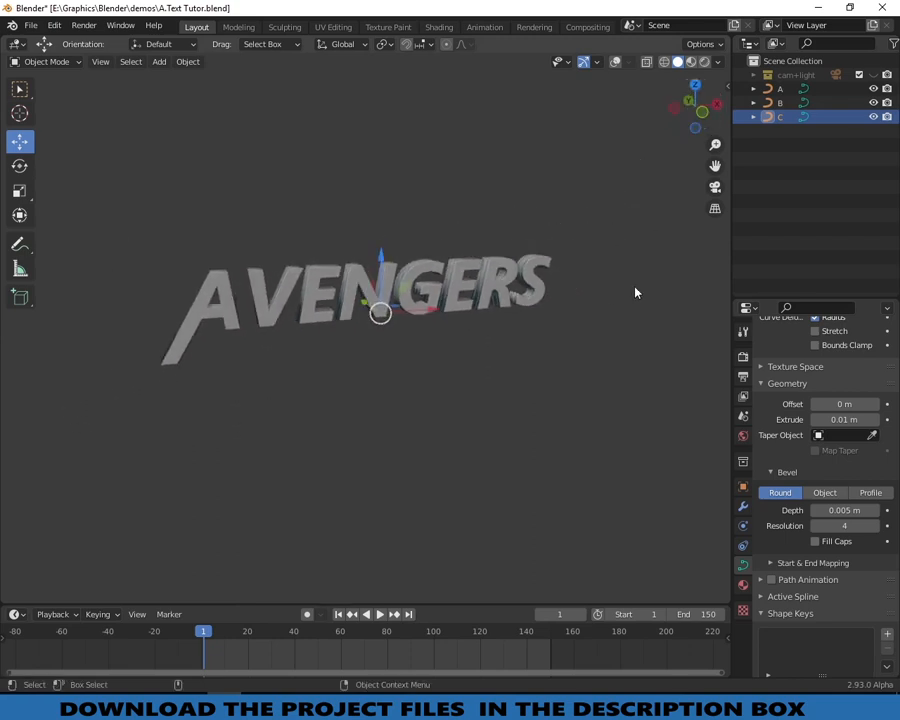
drag(715, 166, 700, 175)
click(645, 269)
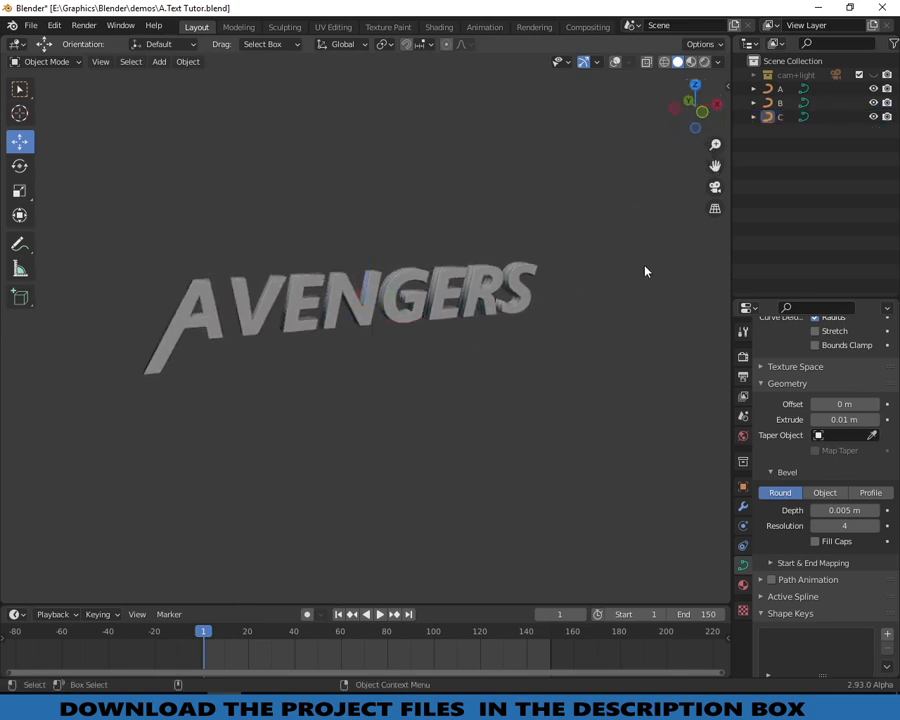
In the Shading workspace, assign the existing material "scratchy mat" to text object A.
click(438, 27)
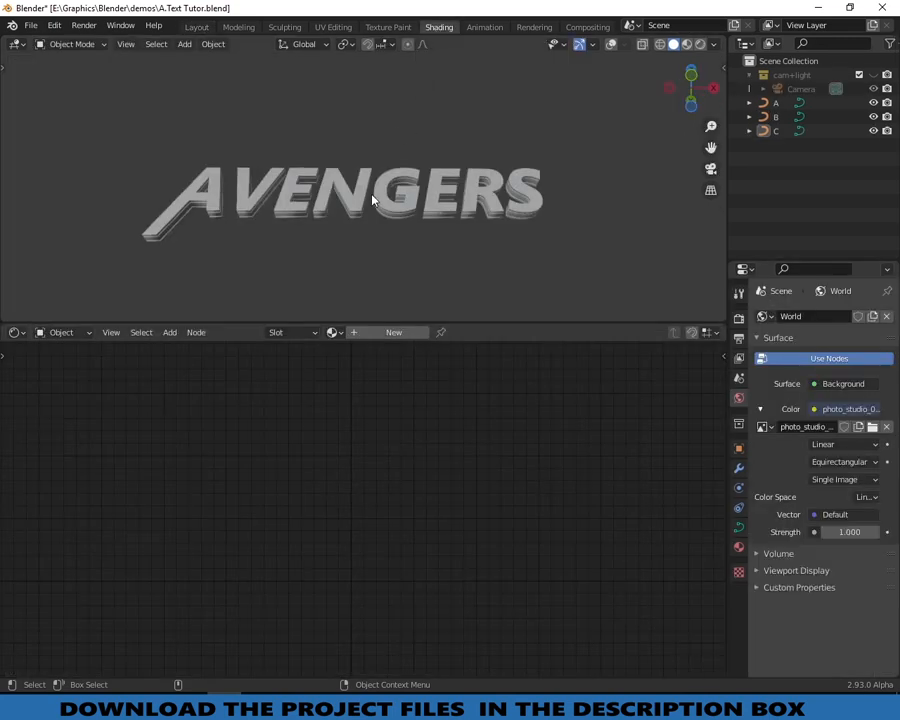
click(762, 103)
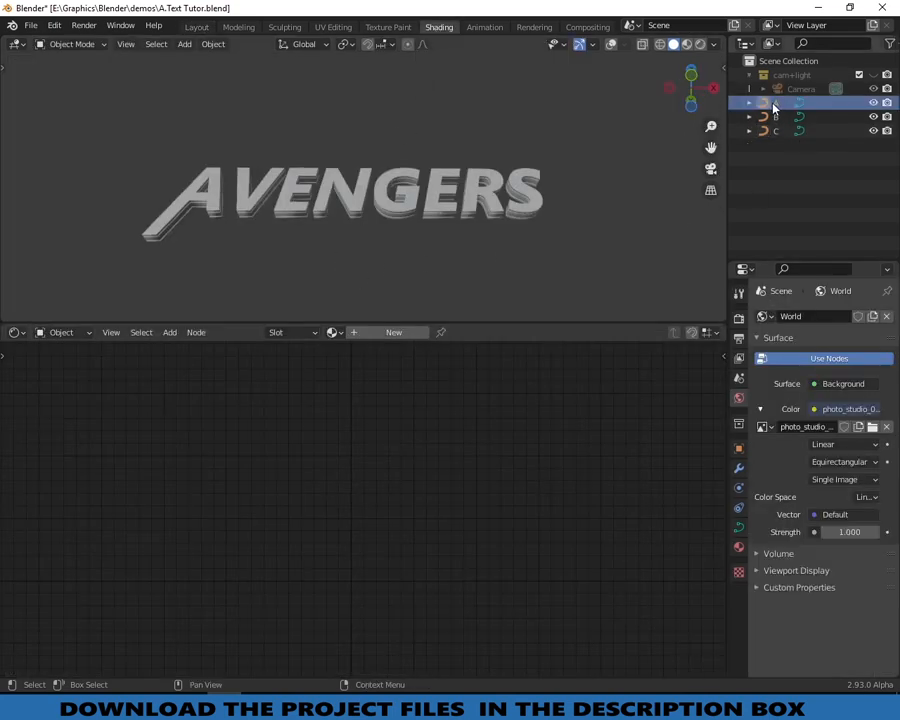
click(610, 45)
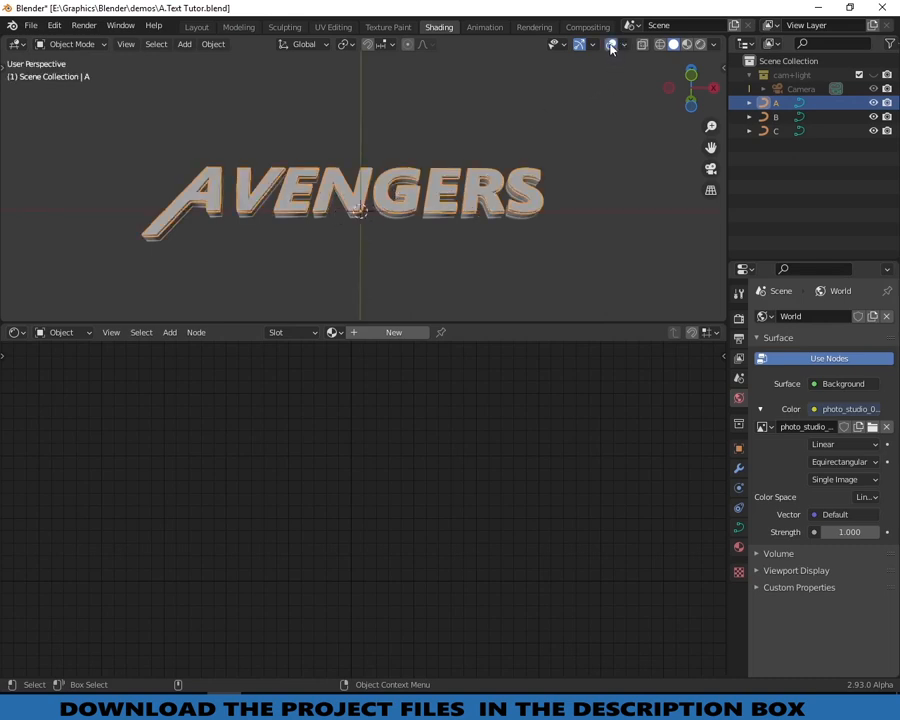
click(610, 45)
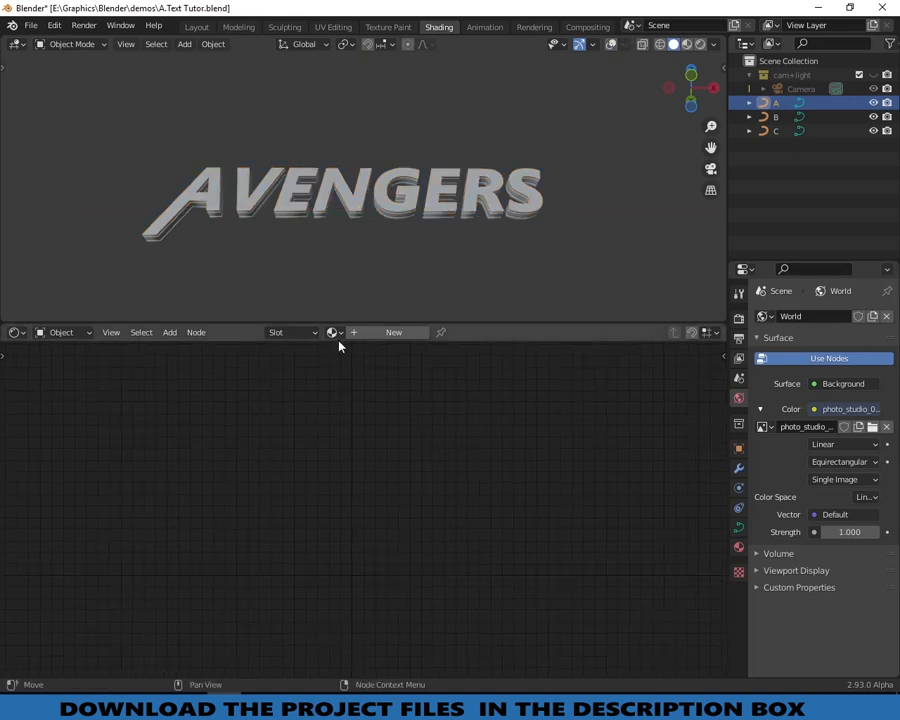
click(334, 333)
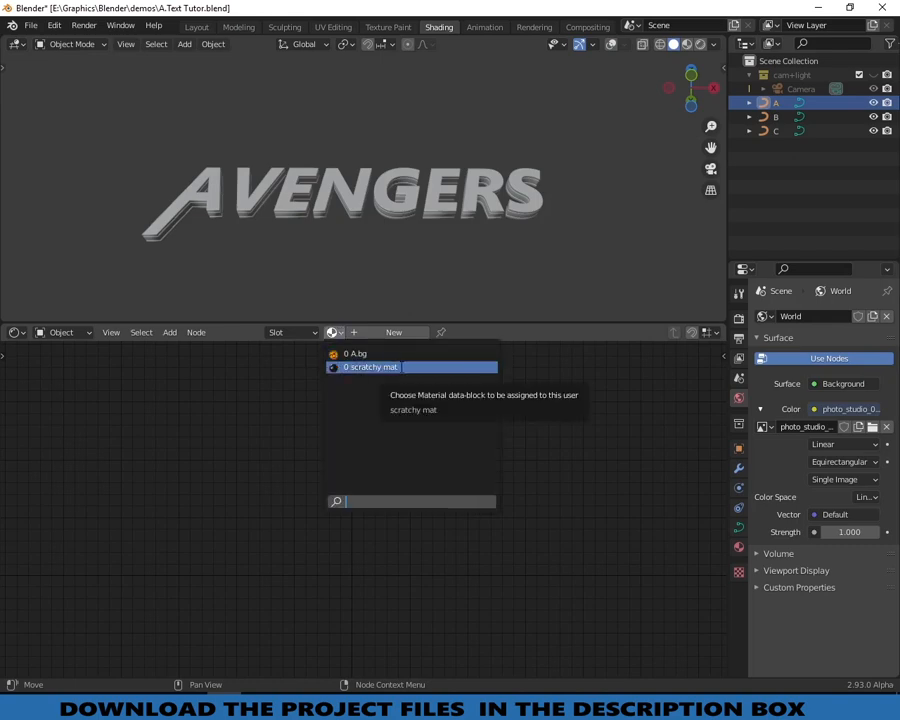
click(400, 368)
Switch the viewport to rendered shading and inspect the scratched surface on the front of the letters up close.
scroll(388, 425, down, 3)
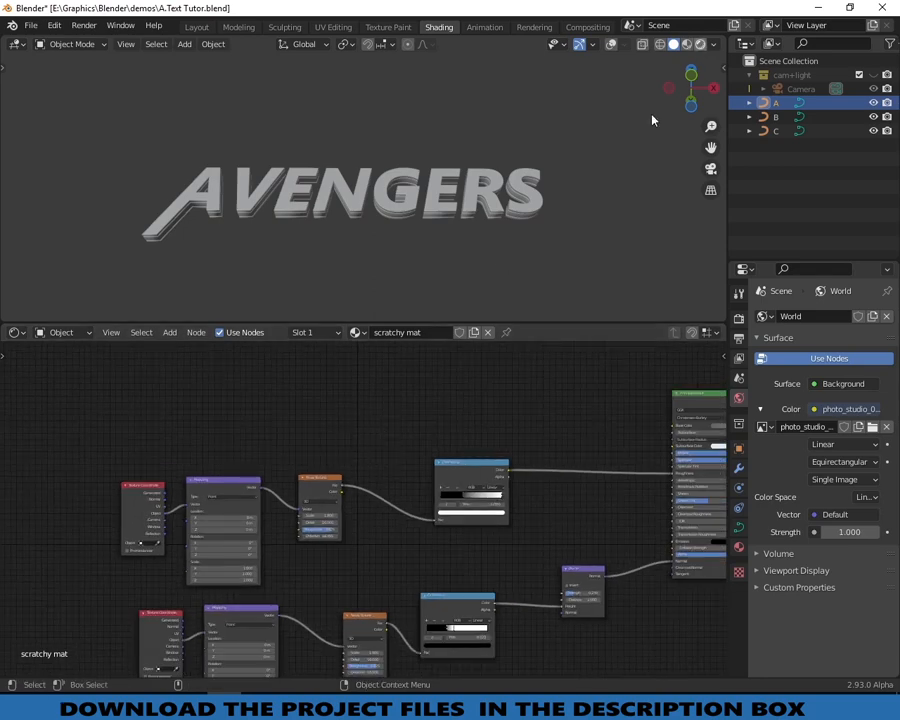
scroll(452, 192, up, 2)
scroll(452, 192, down, 1)
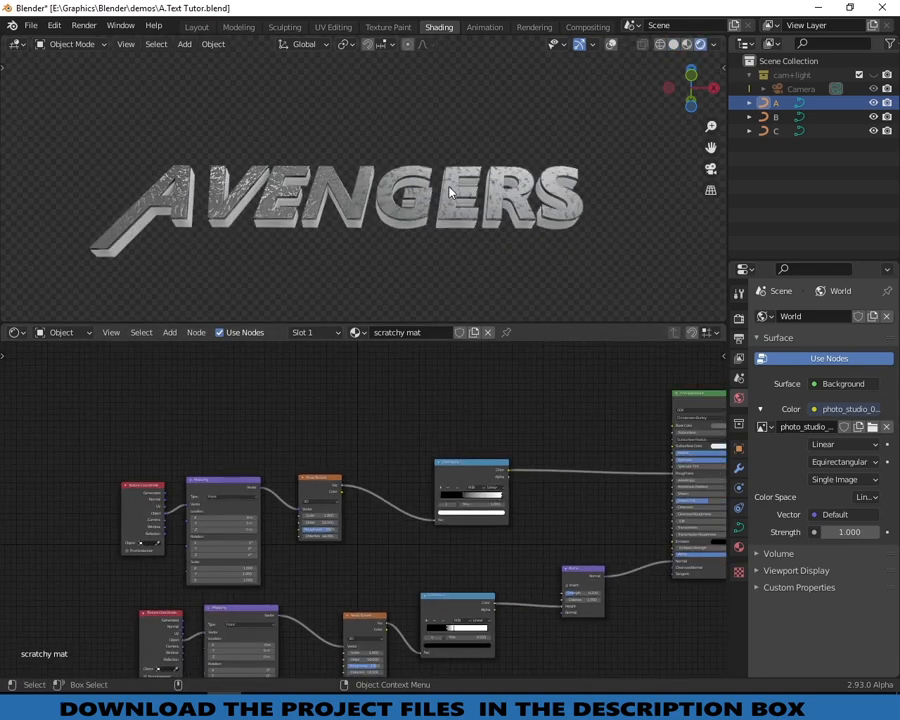
scroll(377, 185, up, 4)
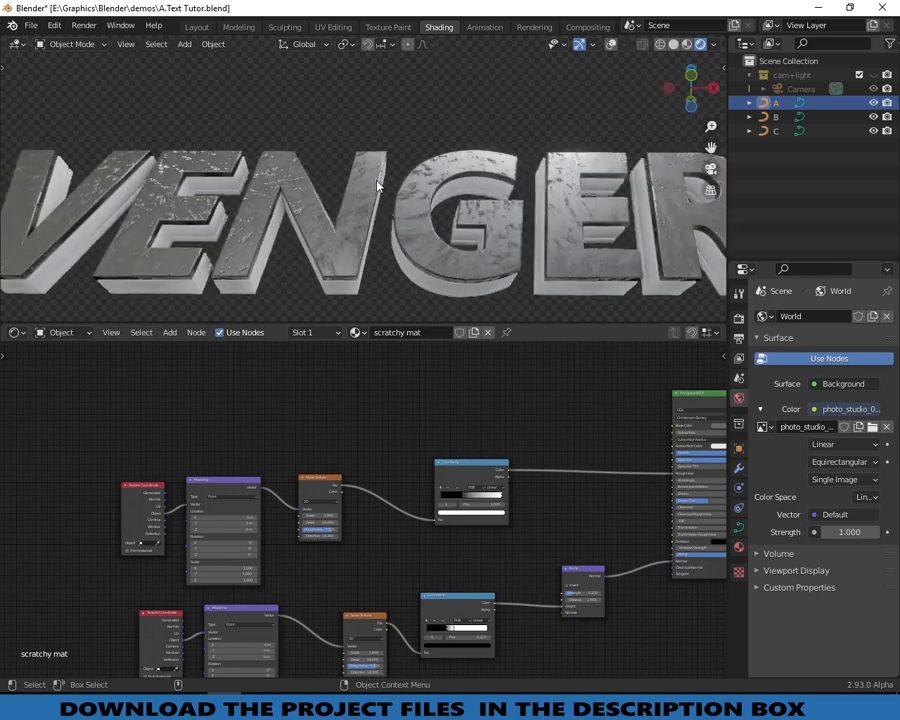
scroll(377, 185, down, 4)
Assign the same "scratchy mat" material to the rear text object C.
click(775, 132)
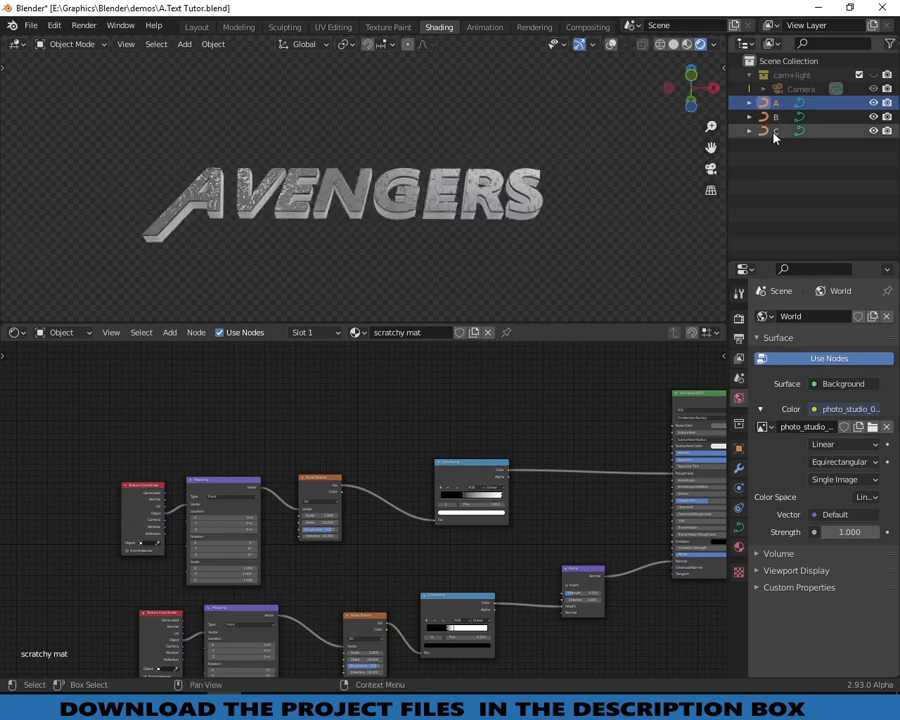
click(335, 332)
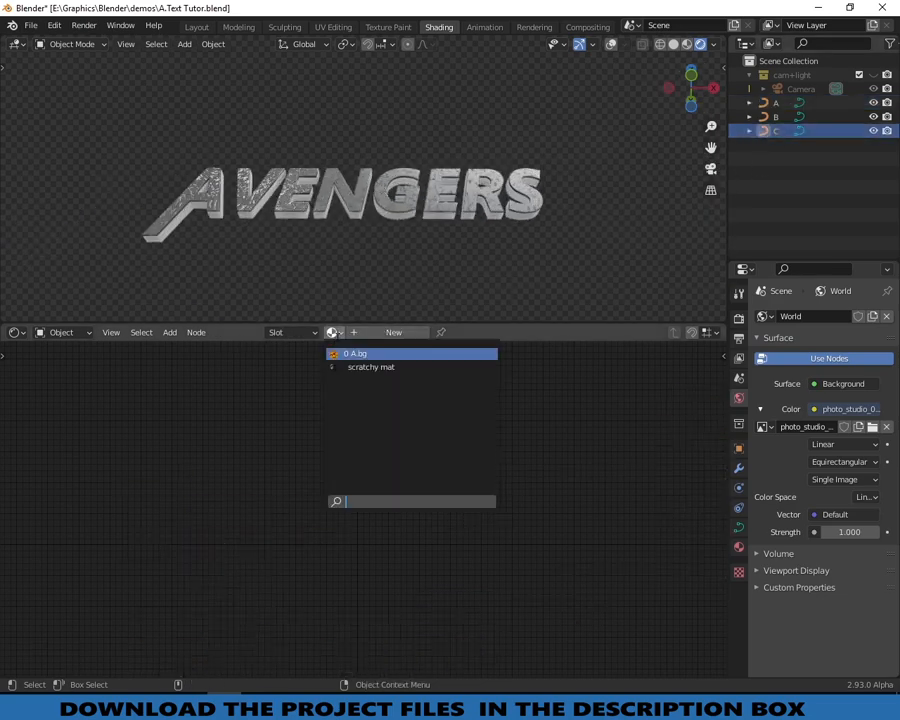
click(366, 366)
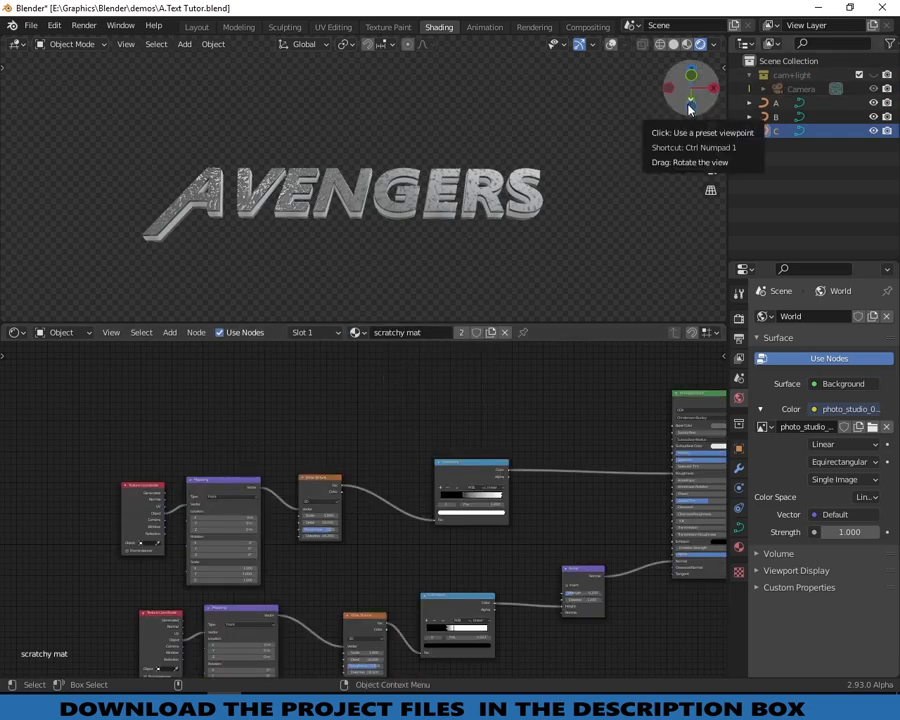
drag(690, 90, 667, 94)
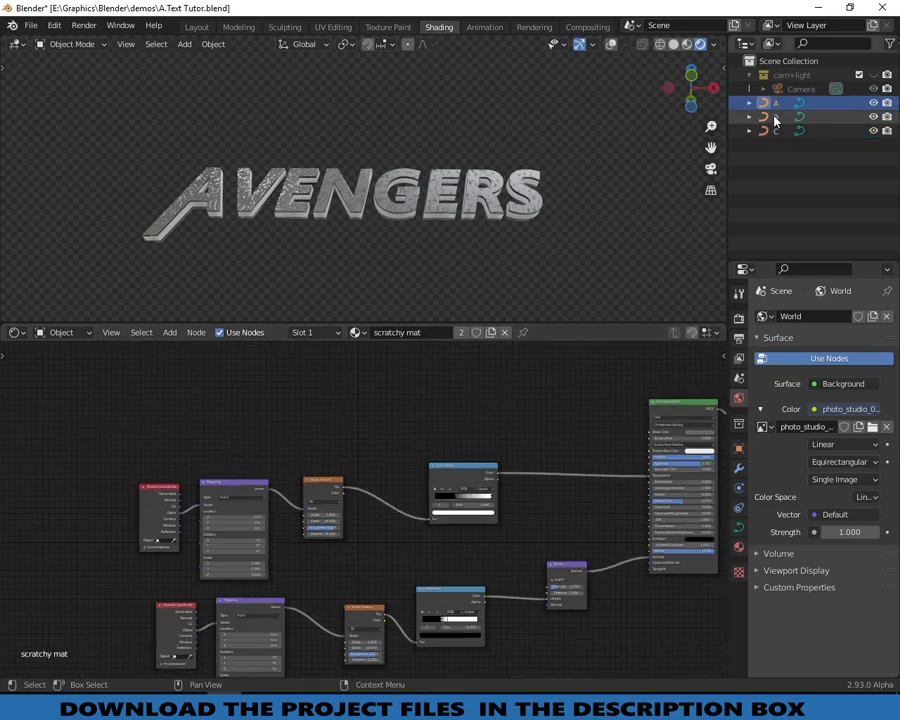
Assign the animated emission material "A.bg" to the middle text object B.
click(775, 117)
click(335, 333)
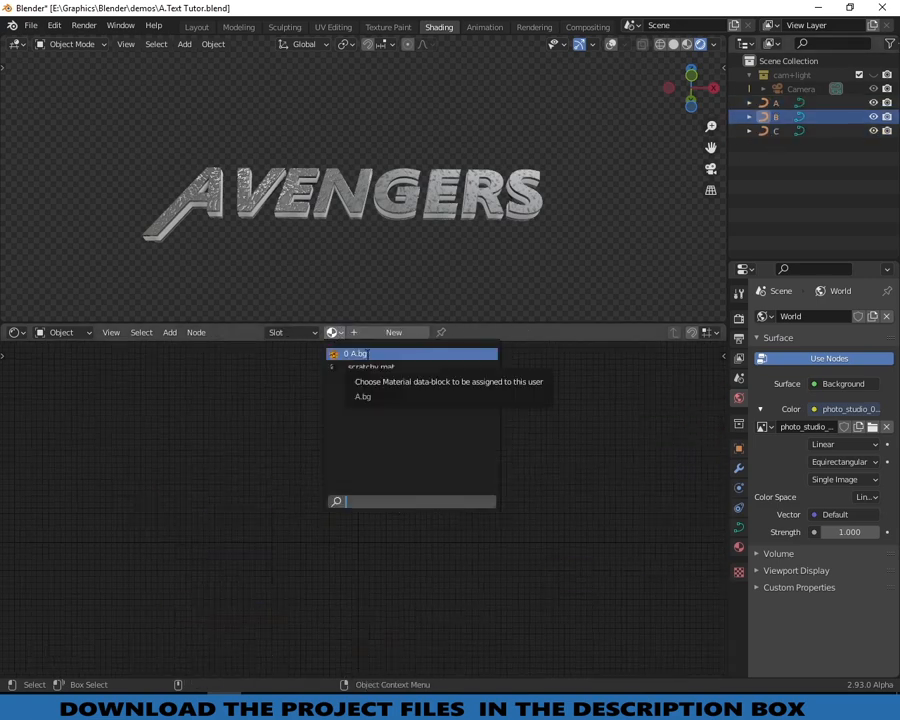
click(362, 354)
scroll(368, 406, up, 1)
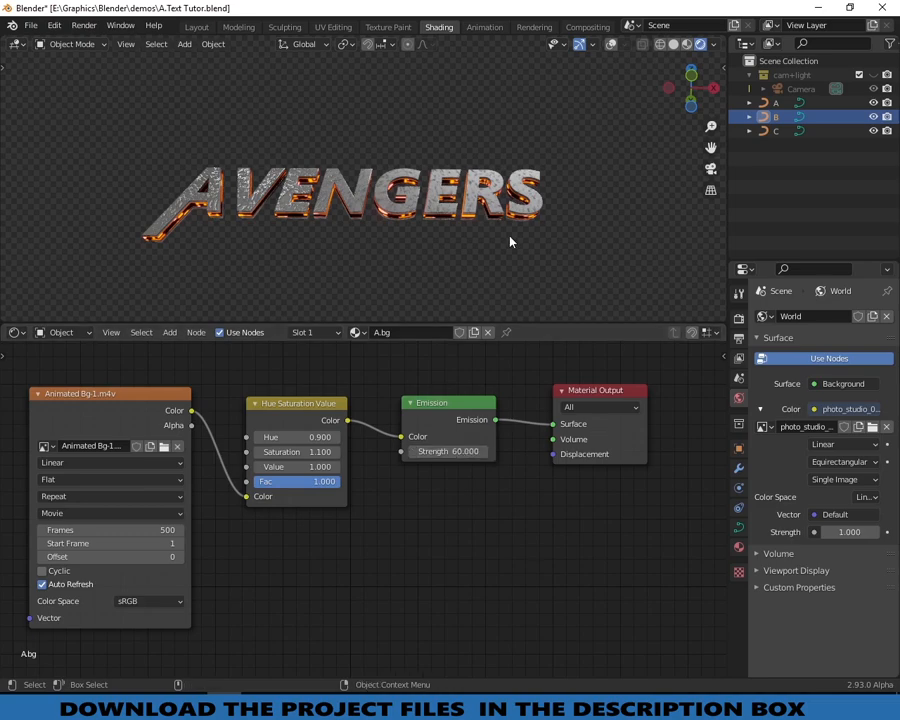
Show the layered title with rendered shading in the Layout workspace and orbit to a slightly low front view.
click(197, 27)
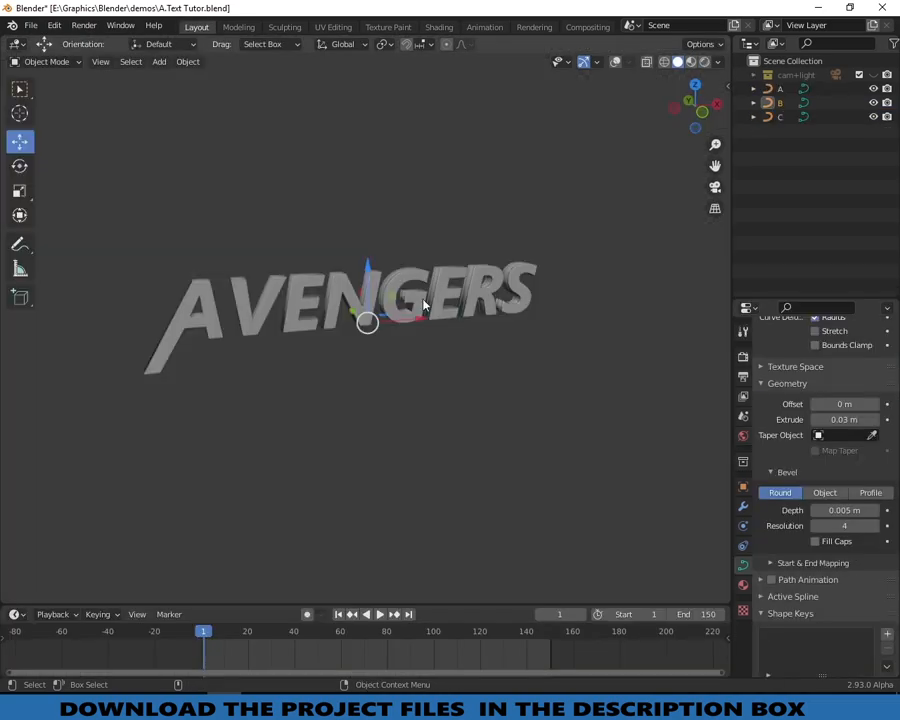
click(704, 61)
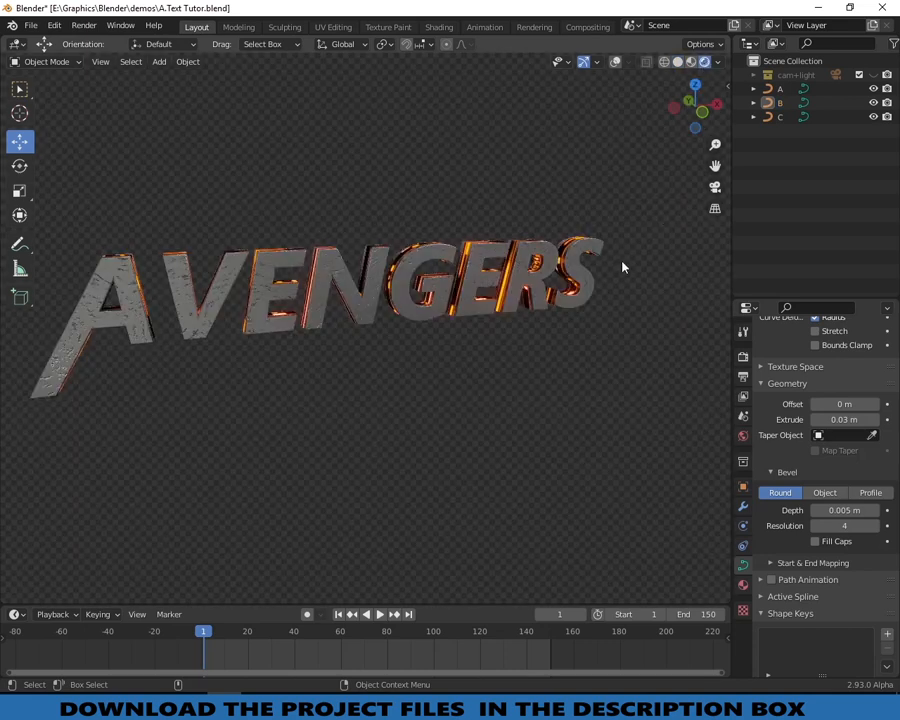
drag(695, 130, 690, 169)
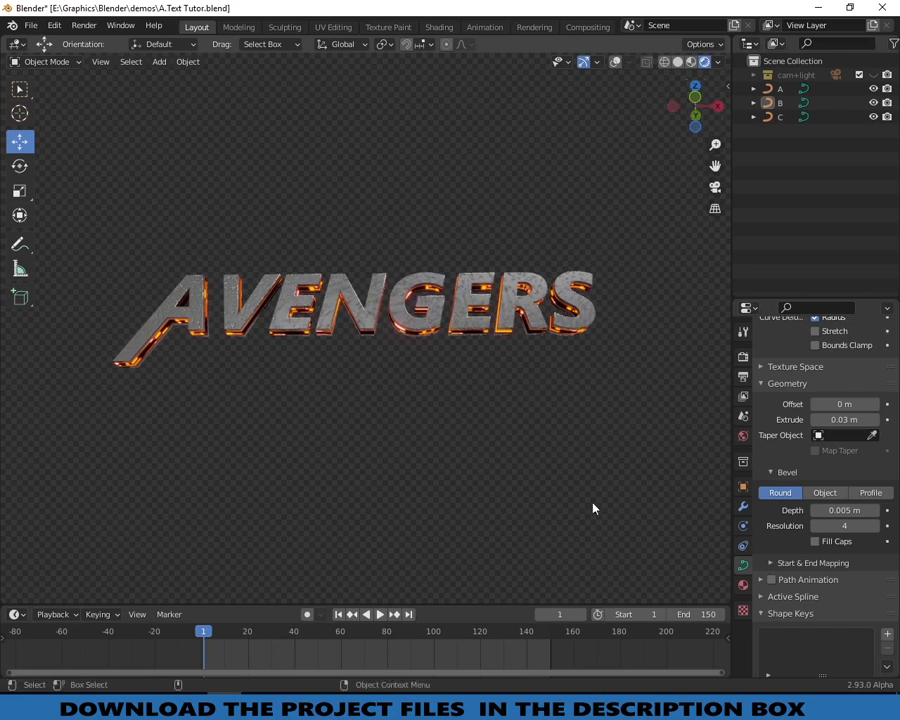
Play the timeline to preview the animated glow and stop it at frame 101 for a closer look.
click(381, 614)
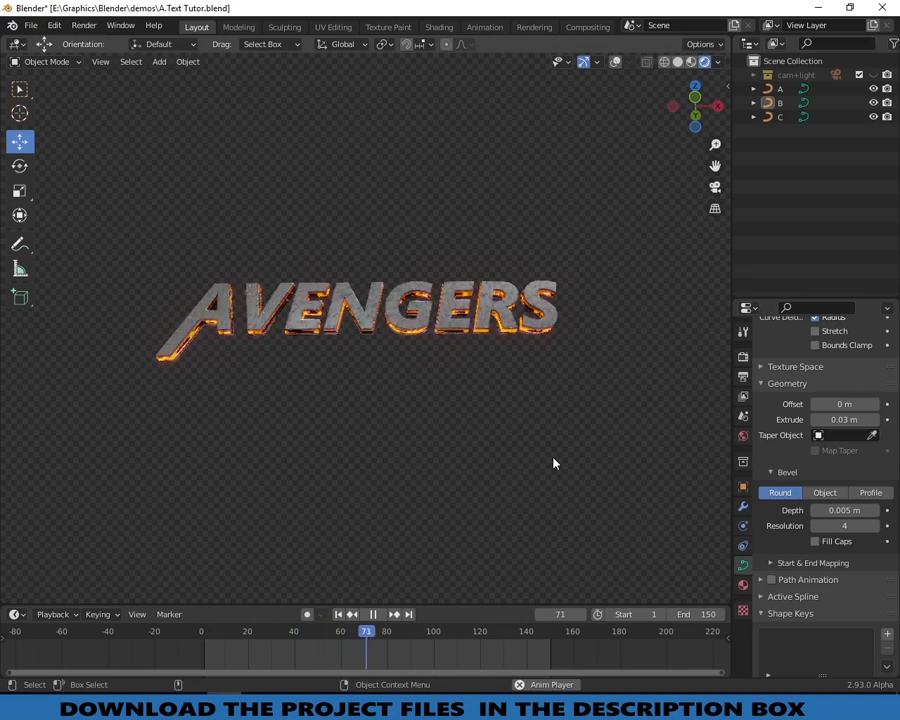
key(space)
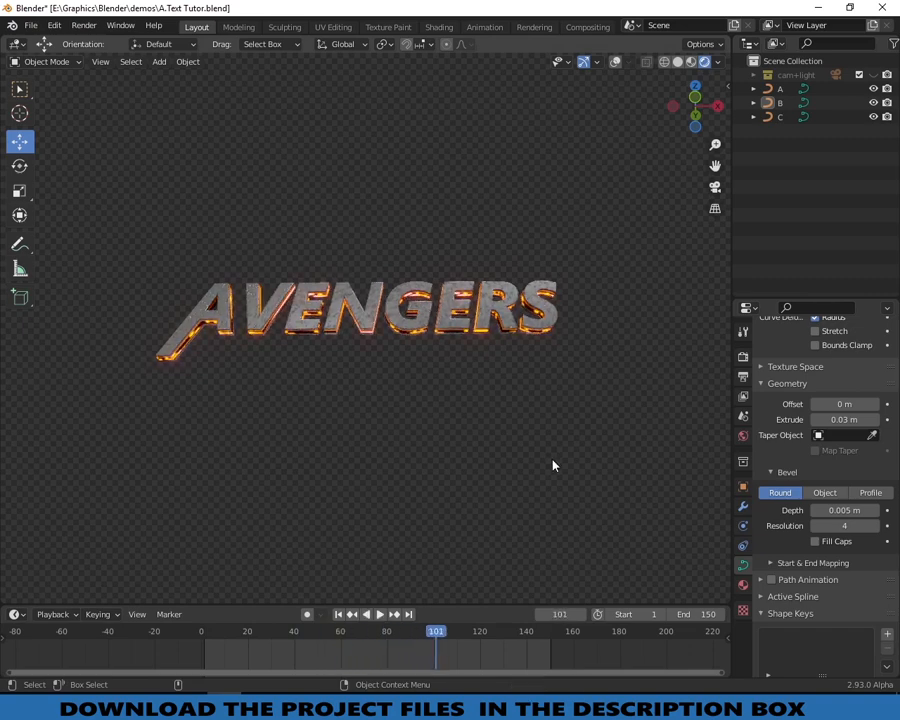
scroll(300, 355, up, 2)
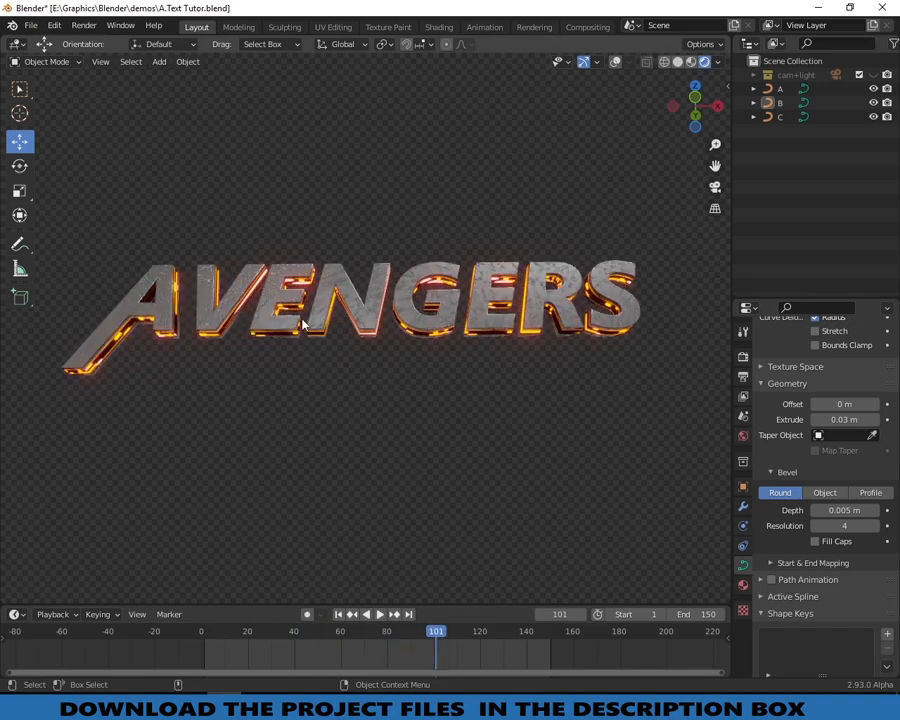
Back in the Shading workspace, set the Saturation of B's Hue Saturation Value node to 1.000.
click(437, 27)
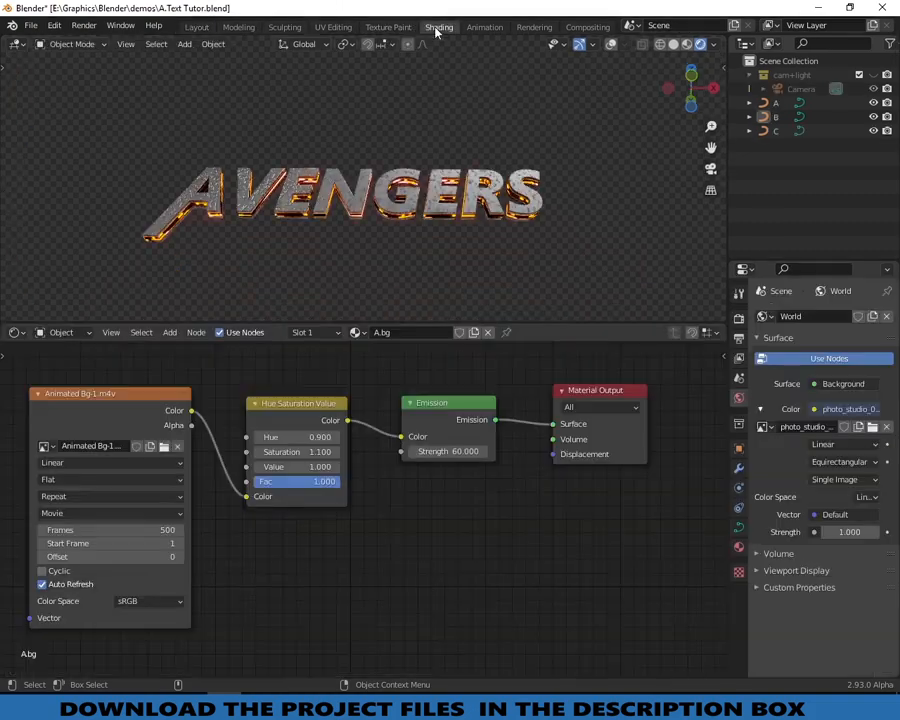
scroll(272, 413, up, 2)
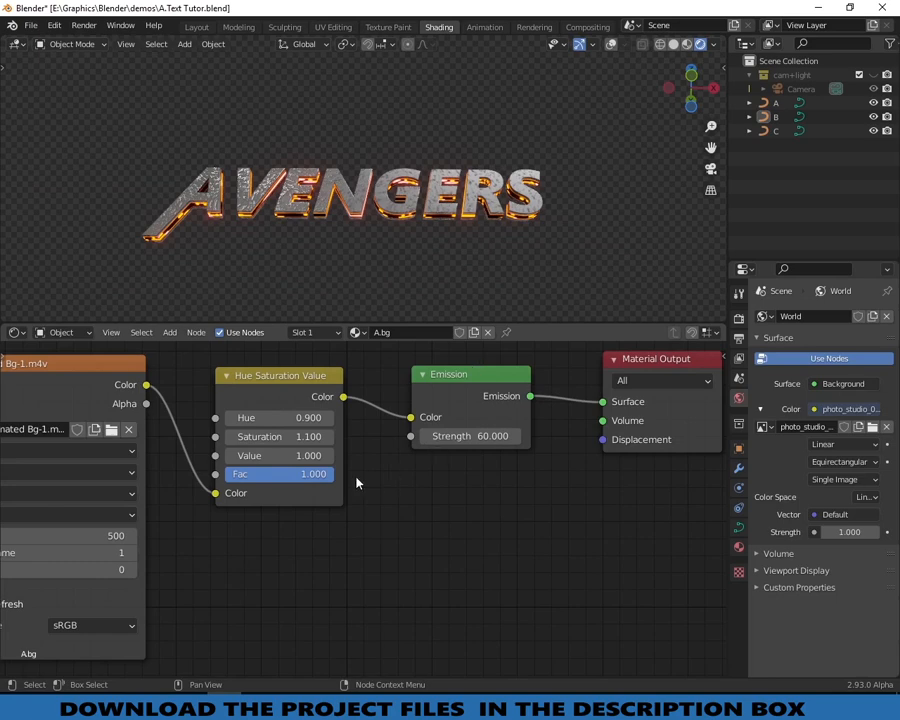
click(232, 438)
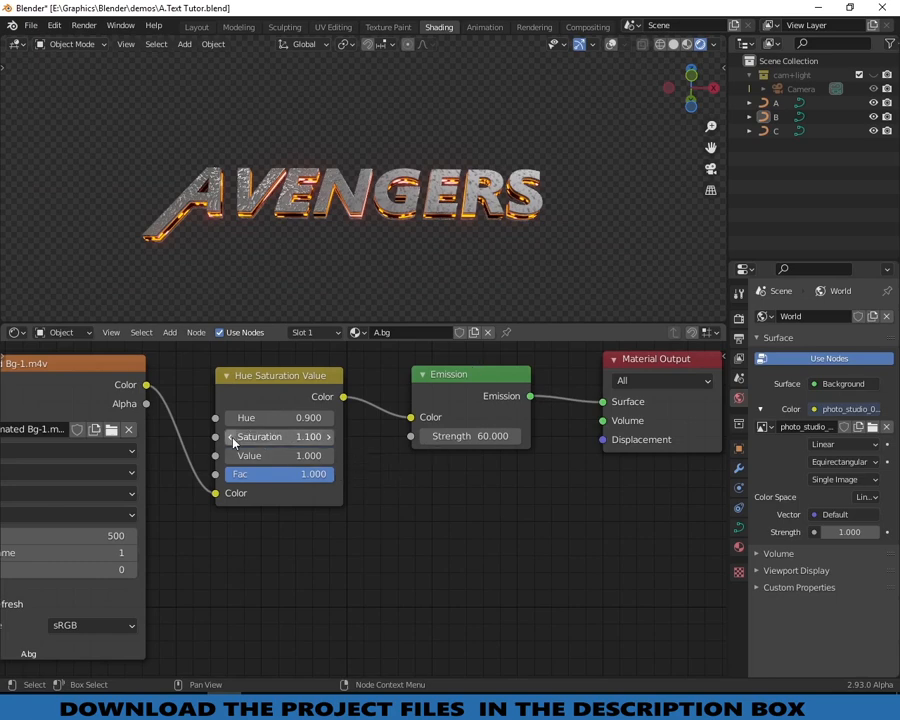
Try other glow colours by stepping the Hue Saturation Value node's Hue down to 0.000 and back up to 0.900.
click(231, 418)
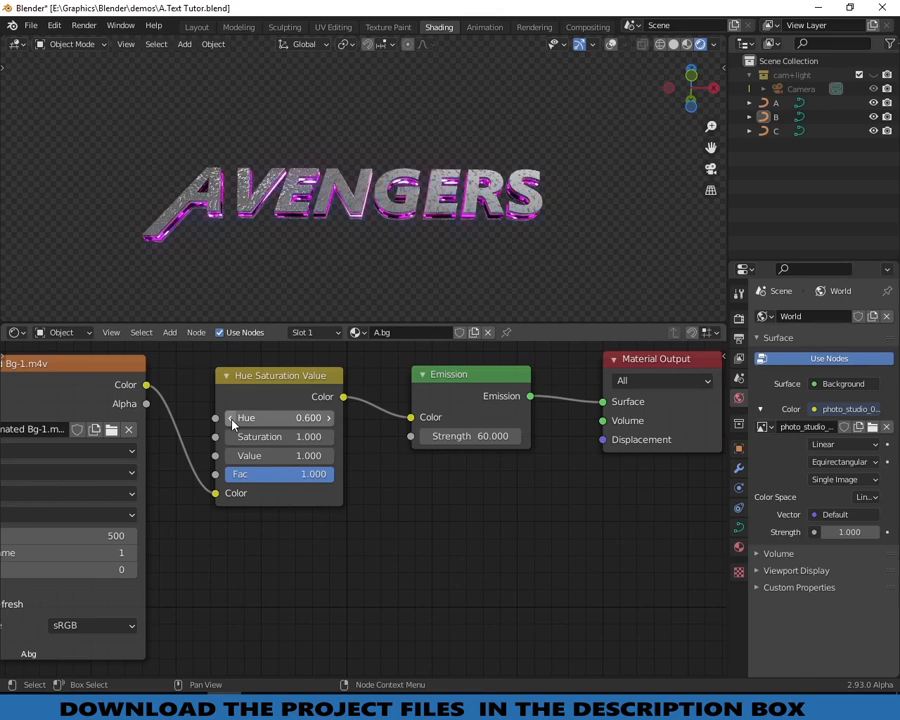
click(231, 418)
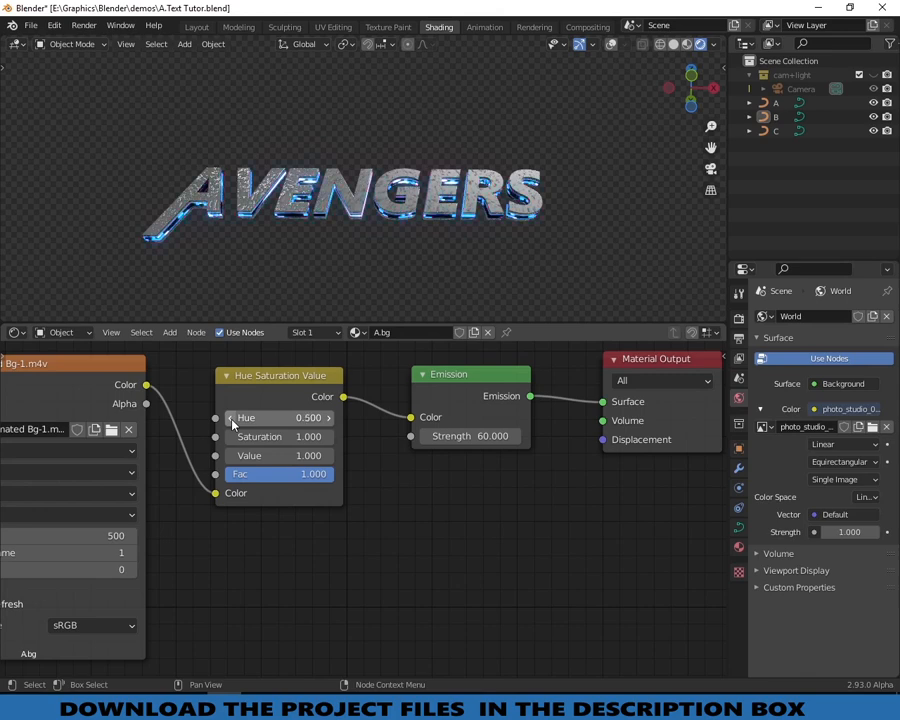
click(231, 418)
click(231, 418)
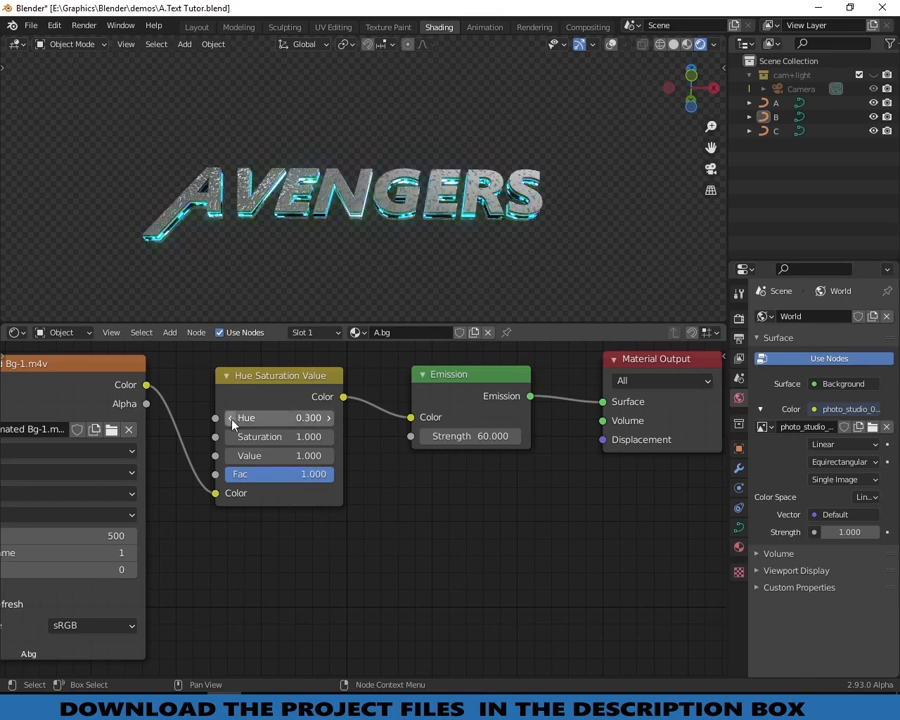
click(231, 418)
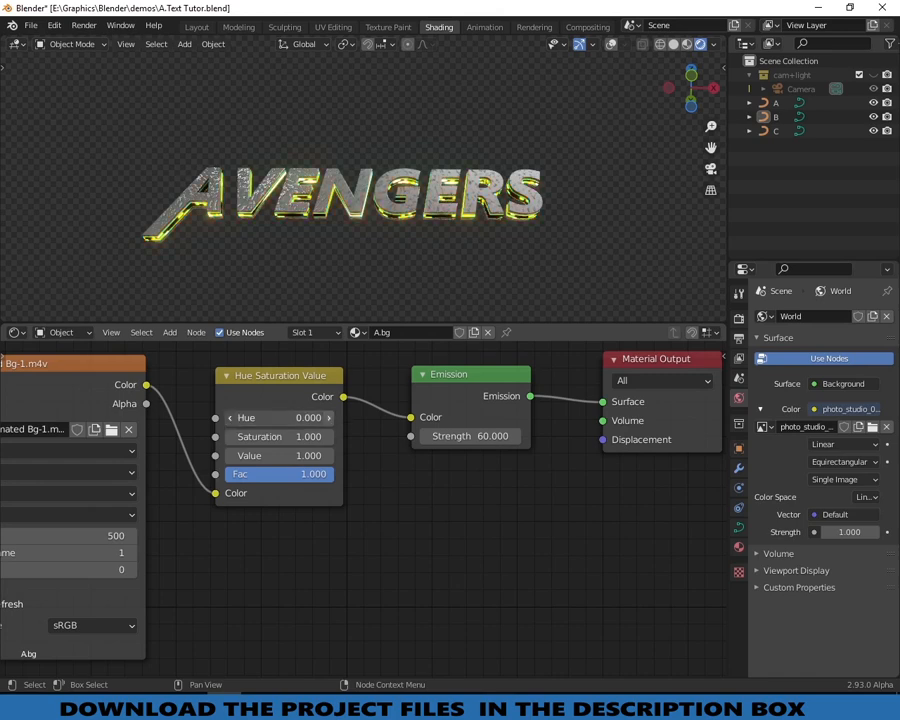
click(330, 418)
click(330, 418)
click(330, 418)
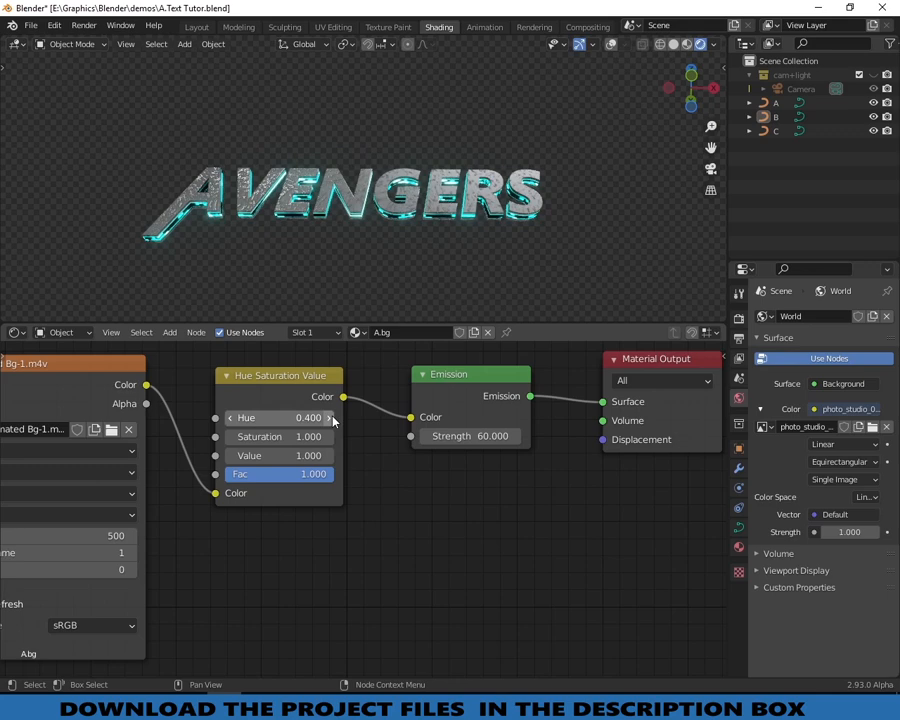
click(330, 418)
click(330, 418)
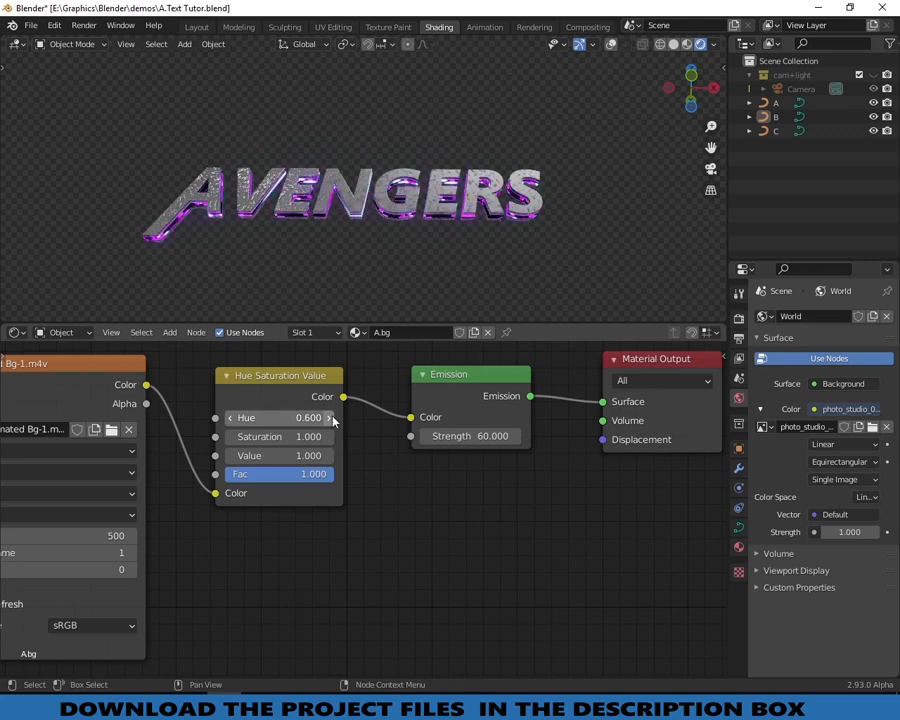
click(330, 418)
click(330, 418)
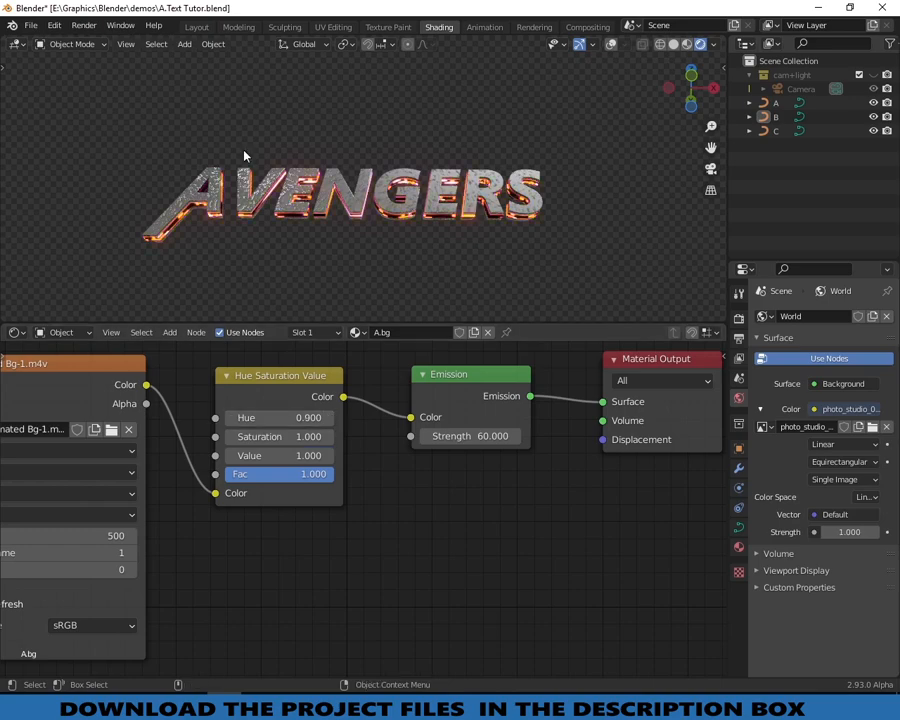
Return to the Layout workspace and examine the rendered title while orbiting around it.
click(196, 27)
scroll(447, 224, down, 2)
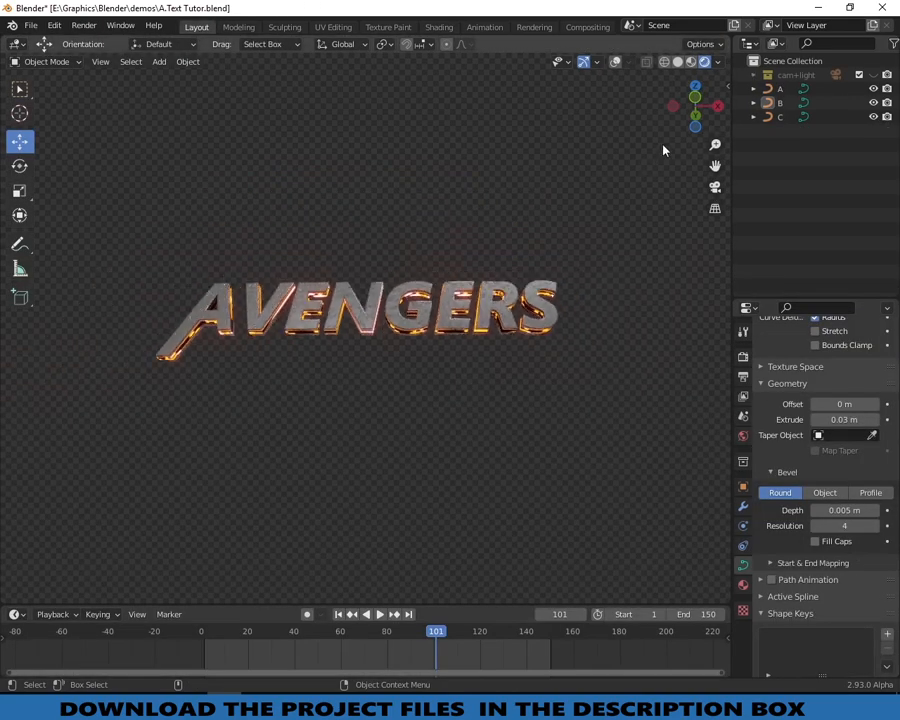
drag(696, 133, 560, 267)
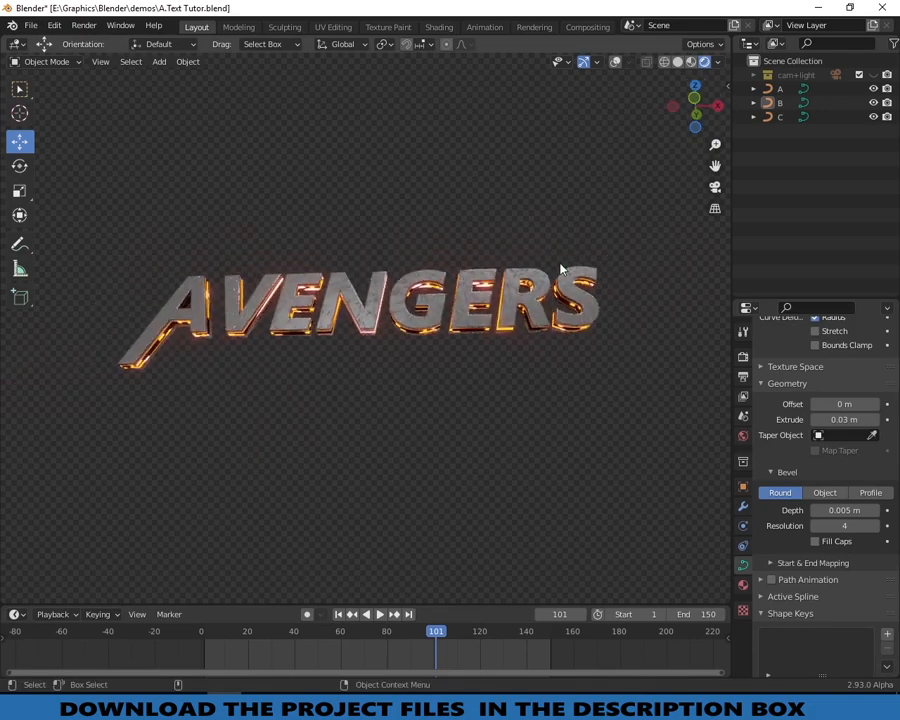